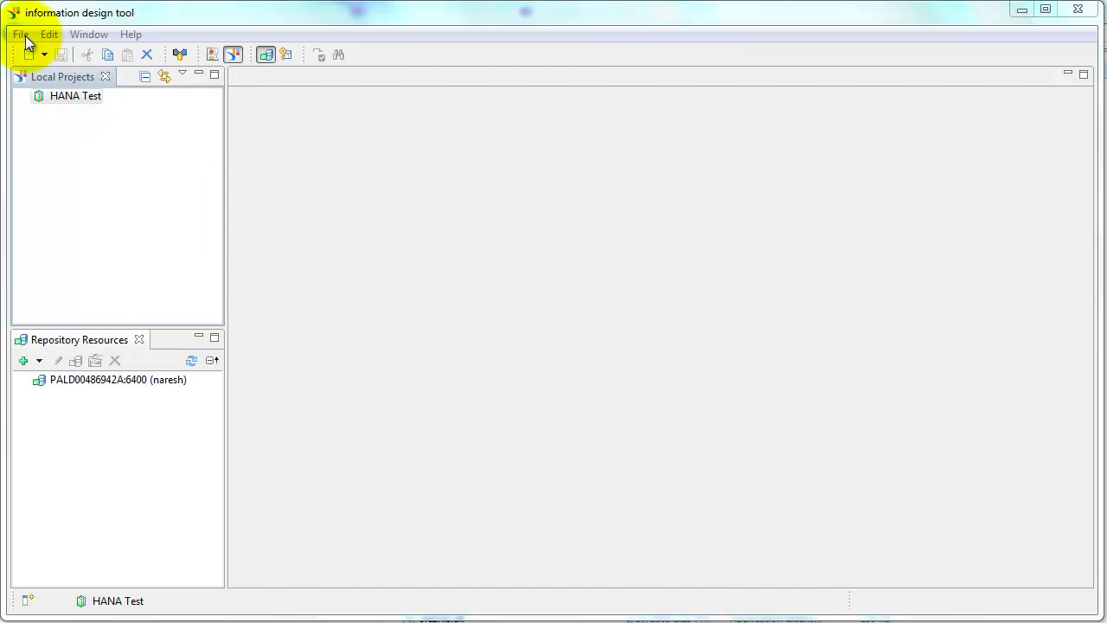
Create a new local project named SalesProject
left_click(22, 36)
mouse_move(138, 53)
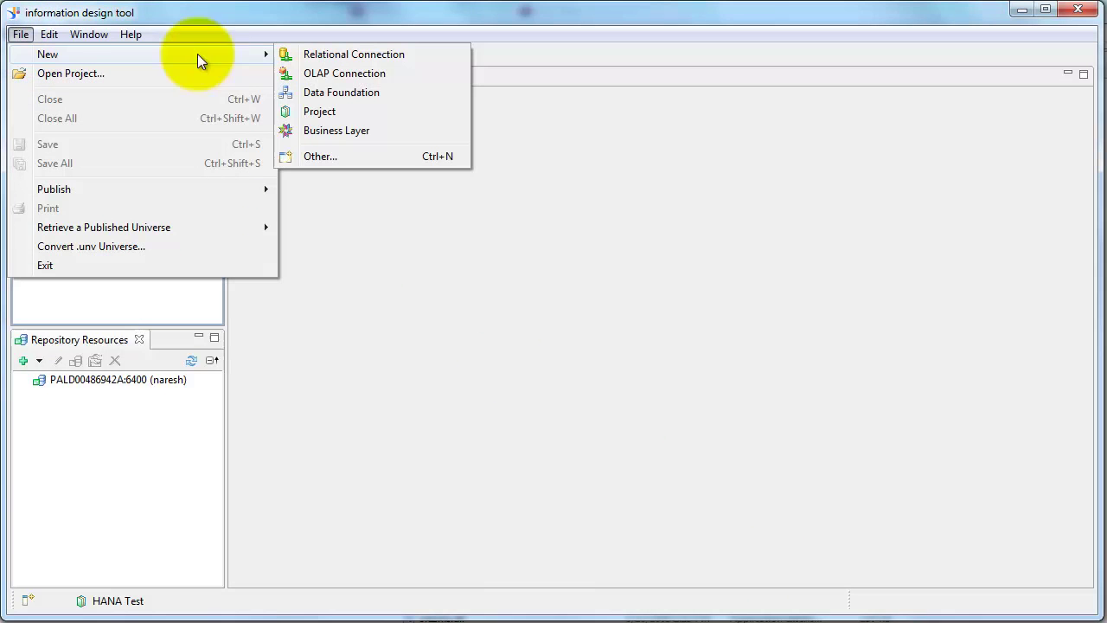
left_click(320, 114)
type("Sa")
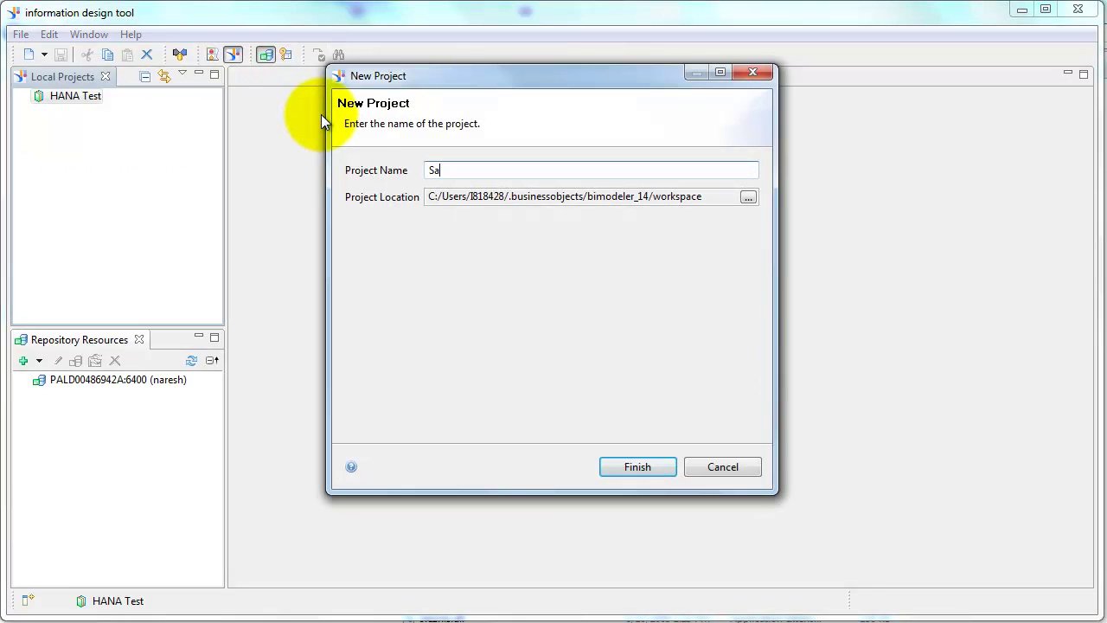
type("lesProject")
left_click(647, 465)
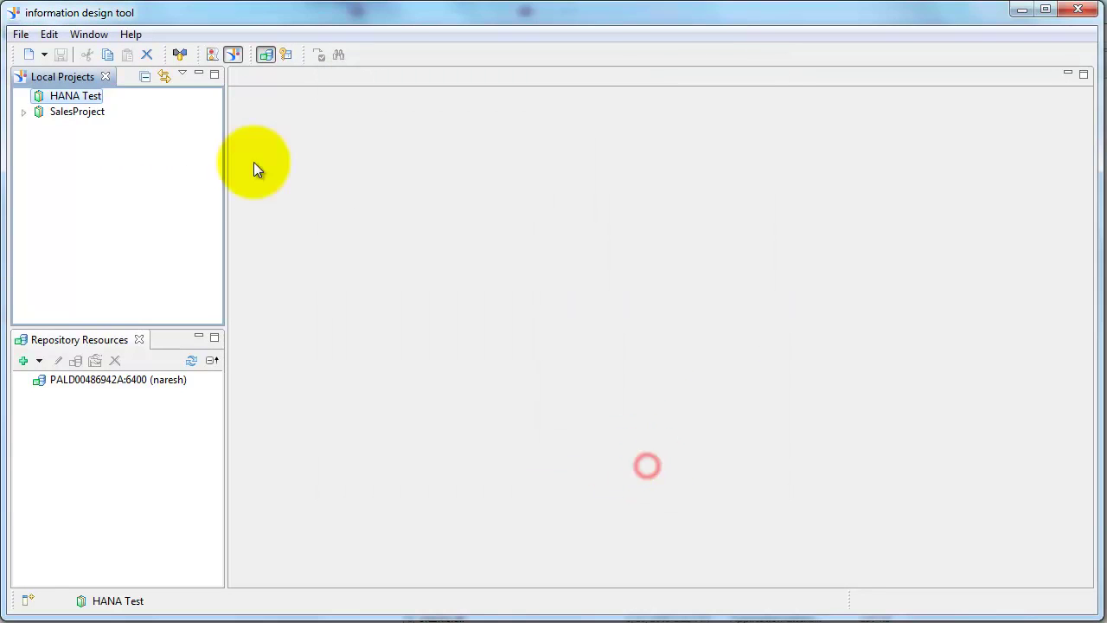
Add a SalesMSAccess relational connection to SalesProject using the MS Access 2003 ODBC driver
right_click(97, 113)
mouse_move(137, 124)
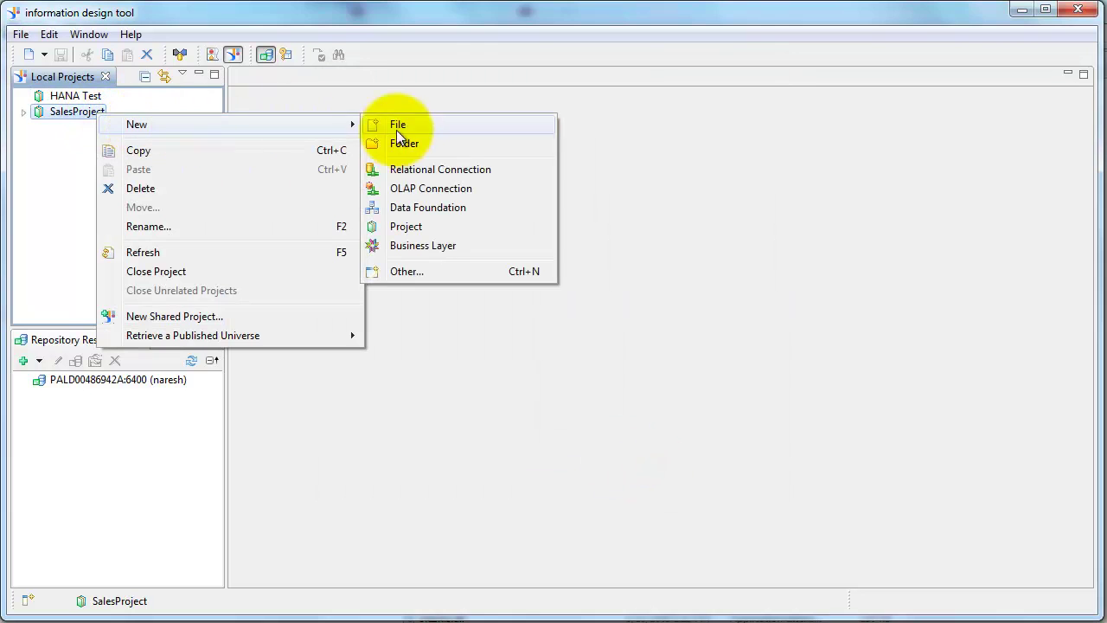
left_click(414, 169)
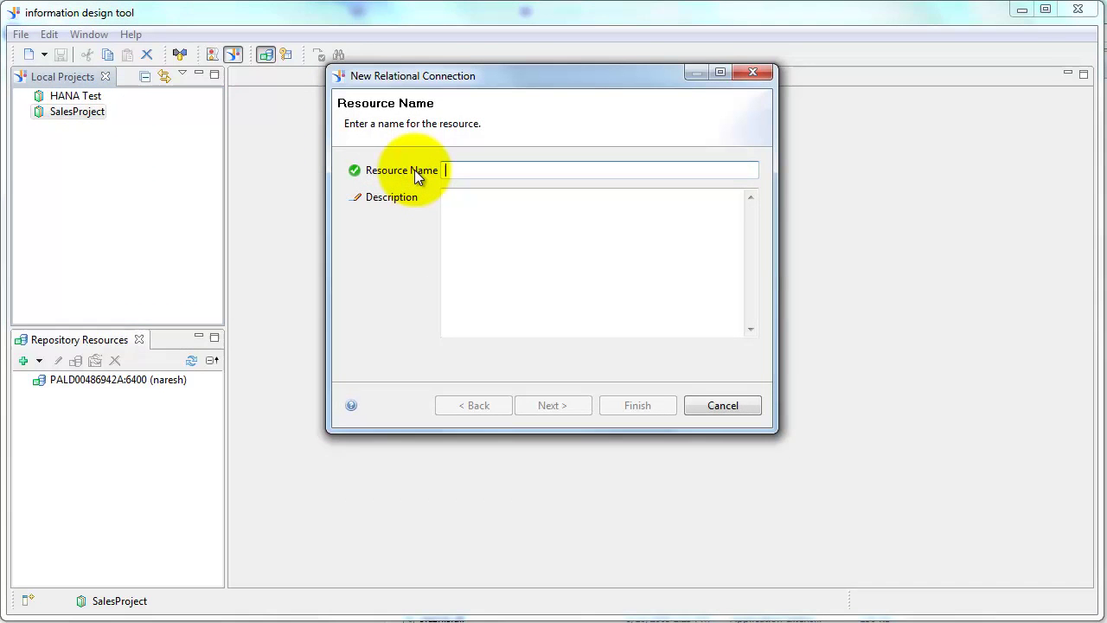
type("SalesMSA")
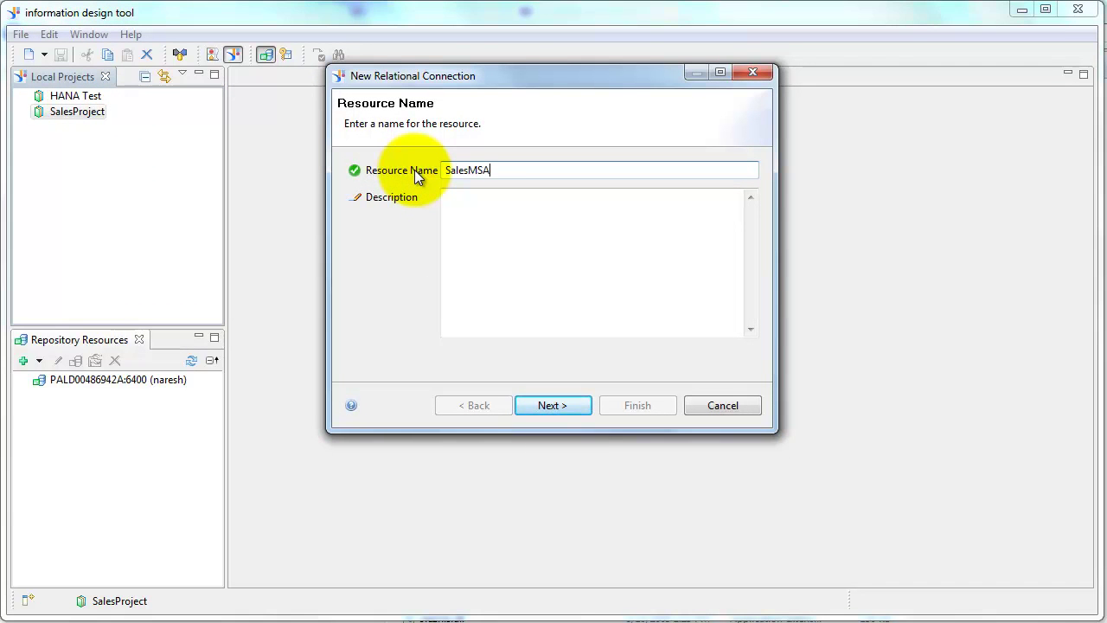
type("ccess")
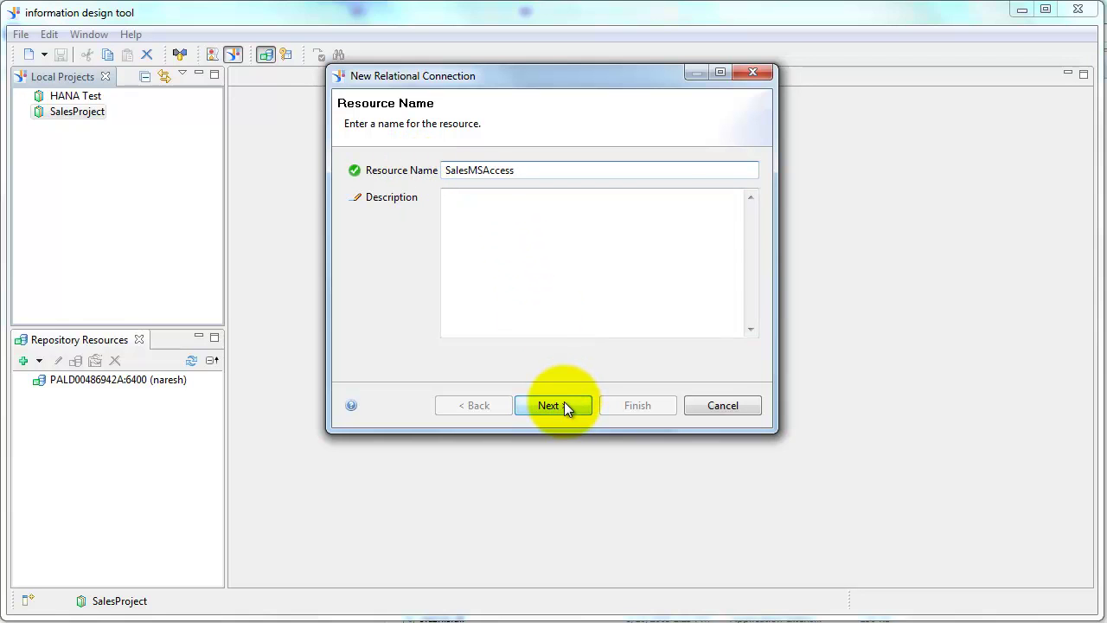
left_click(564, 402)
scroll(425, 249, "down", 1)
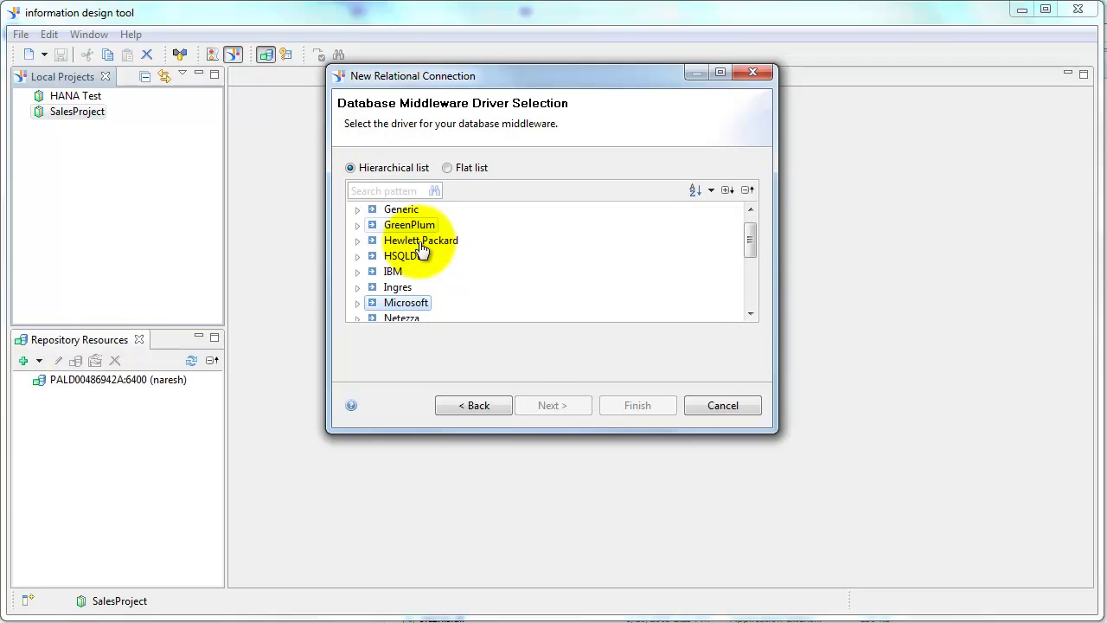
scroll(421, 243, "down", 2)
double_click(419, 241)
double_click(424, 256)
left_click(447, 272)
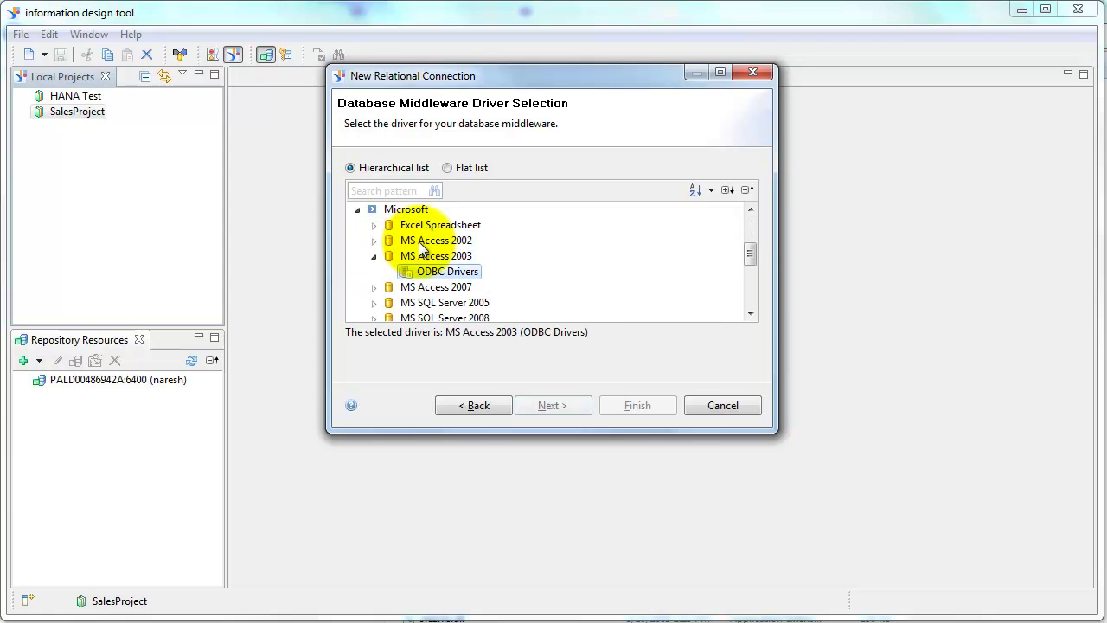
left_click(573, 404)
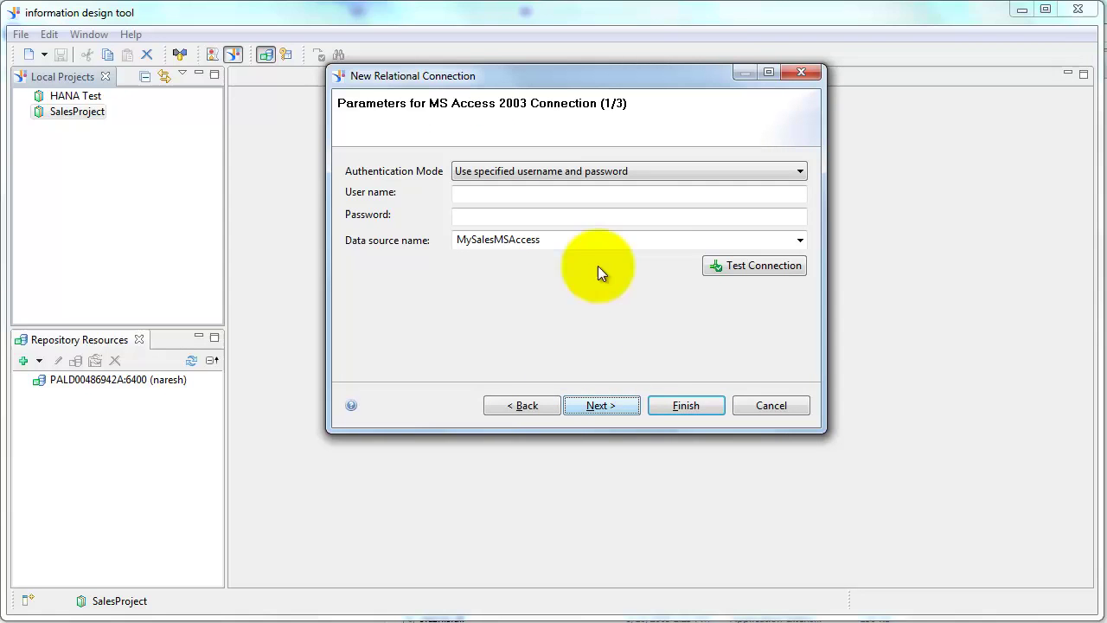
left_click(680, 406)
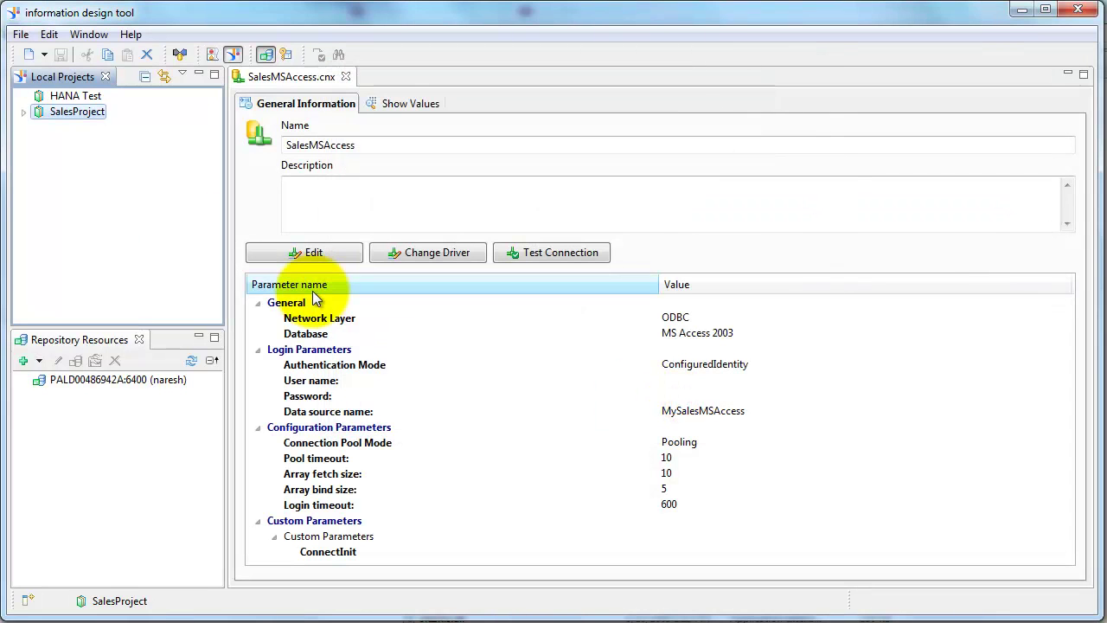
Publish SalesMSAccess.cnx to the repository's Demo Connections folder
left_click(23, 112)
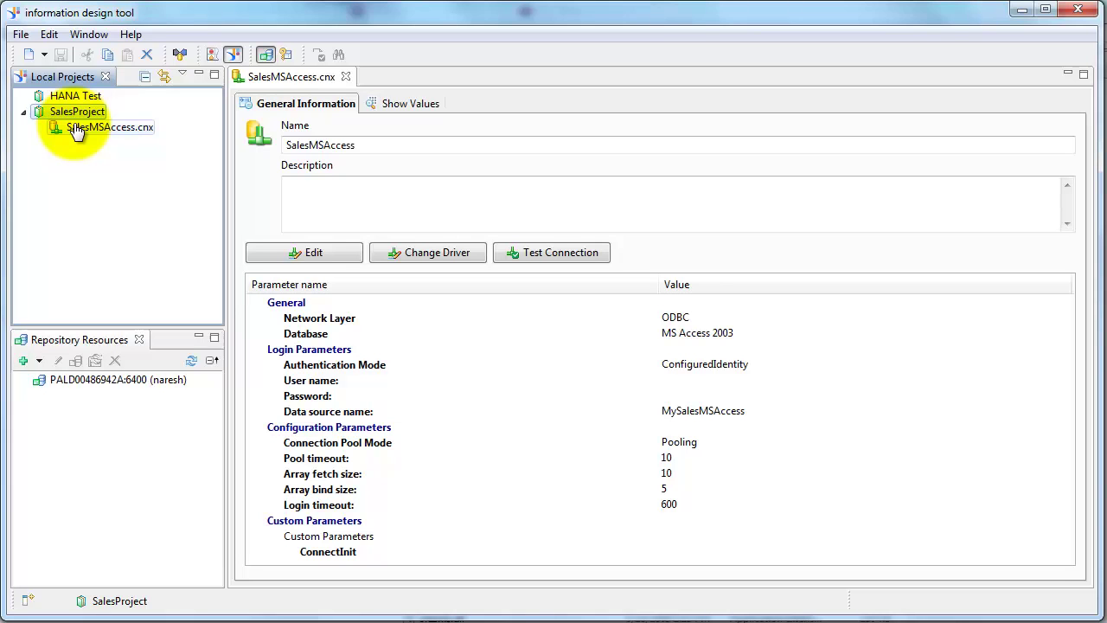
right_click(76, 130)
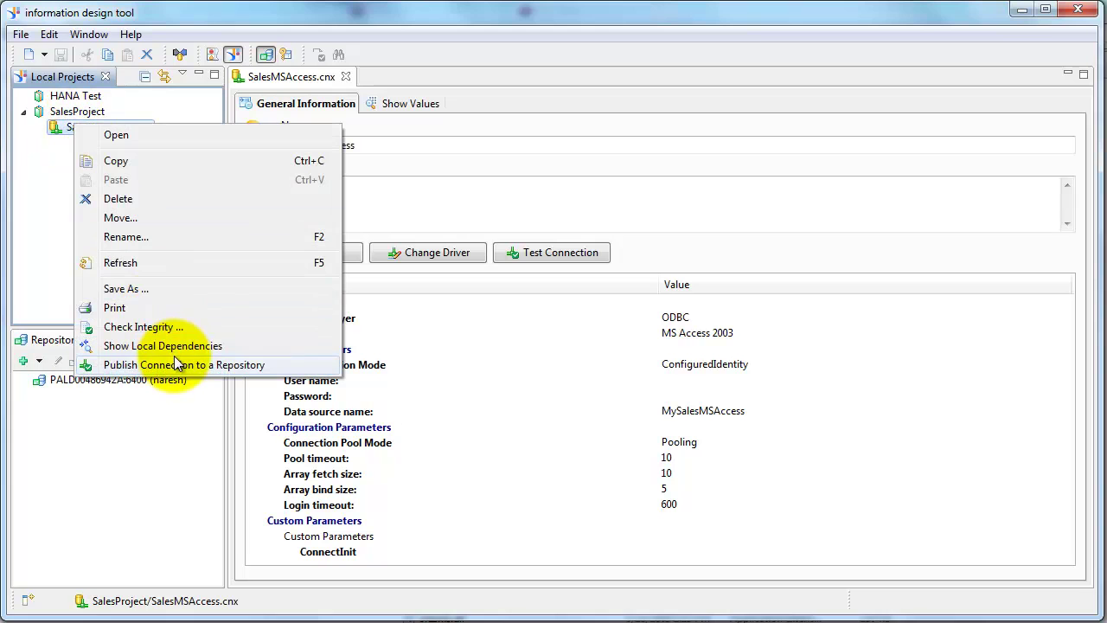
left_click(178, 364)
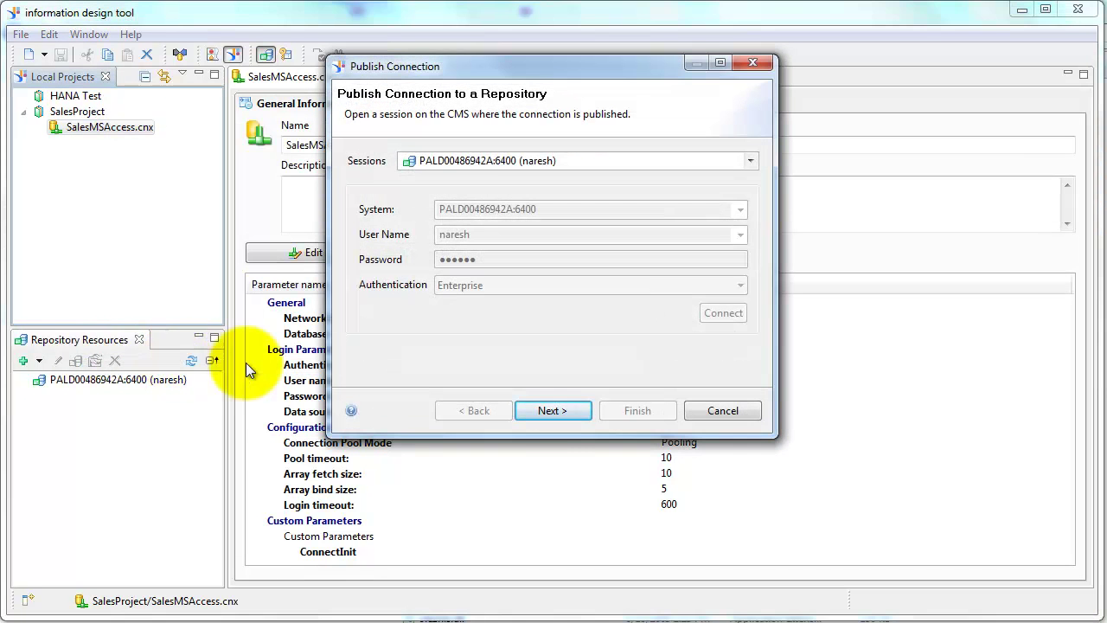
left_click(558, 410)
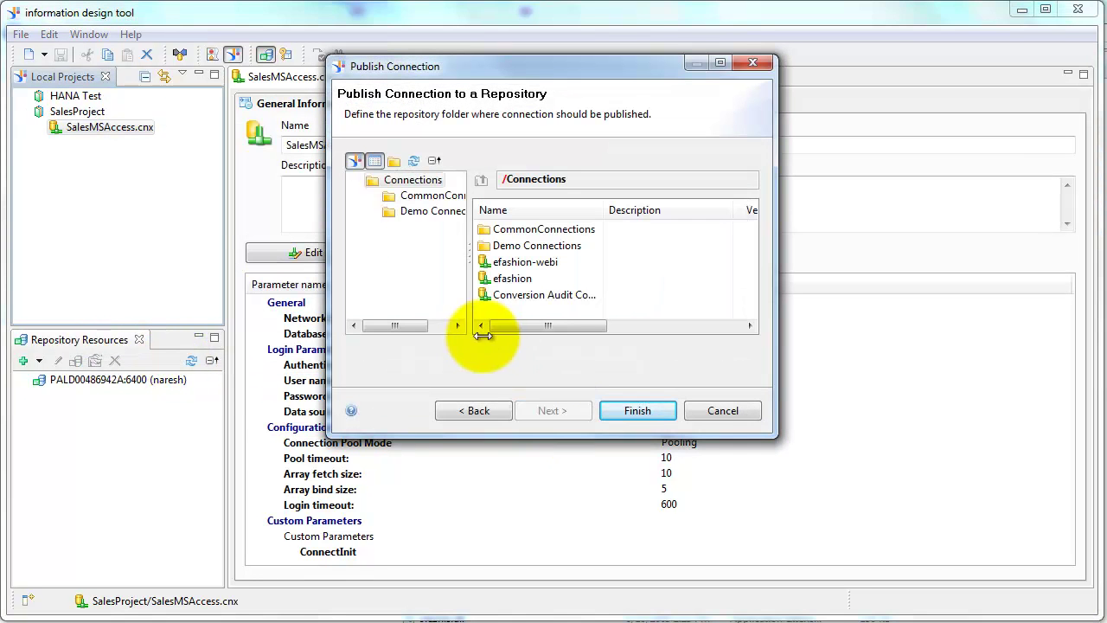
left_click(437, 214)
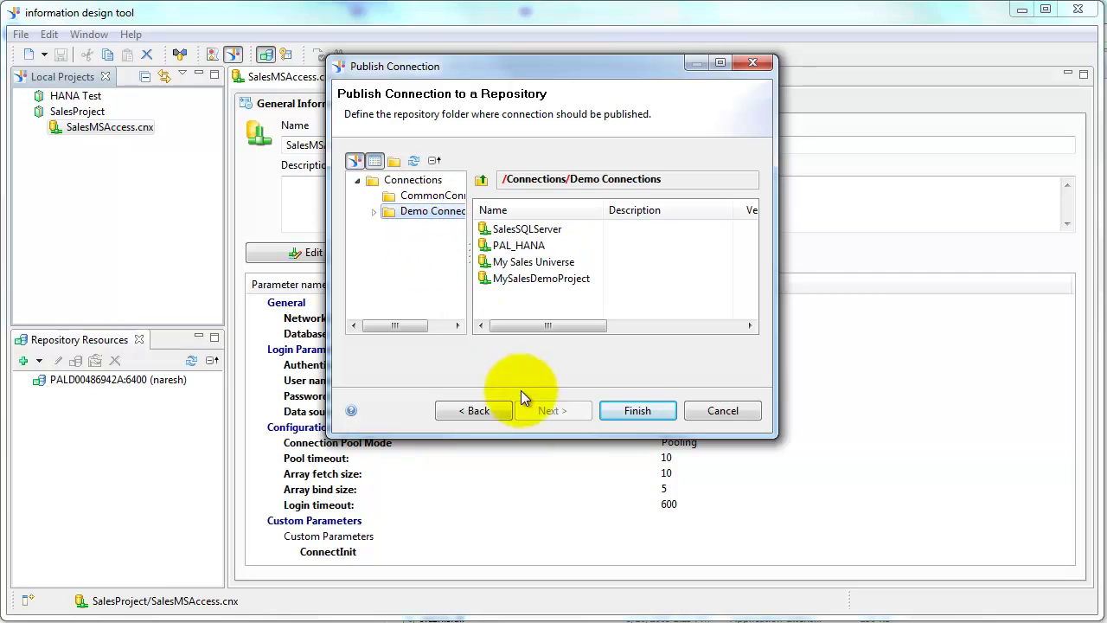
left_click(638, 410)
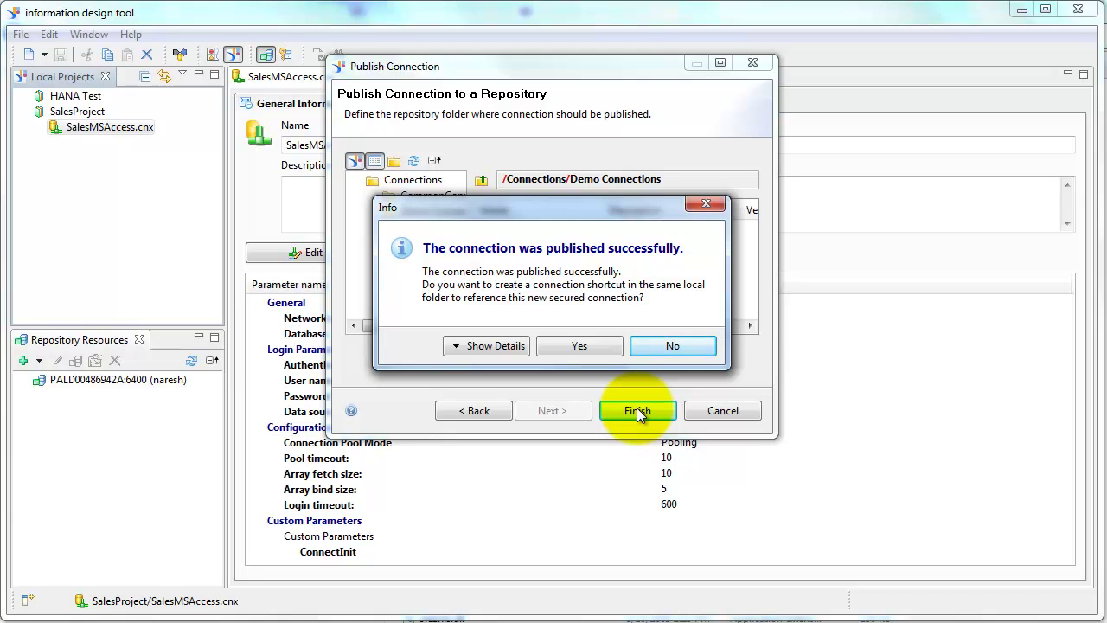
Accept the SalesMSAccess.cns shortcut in SalesProject and close the publishing dialog
left_click(587, 344)
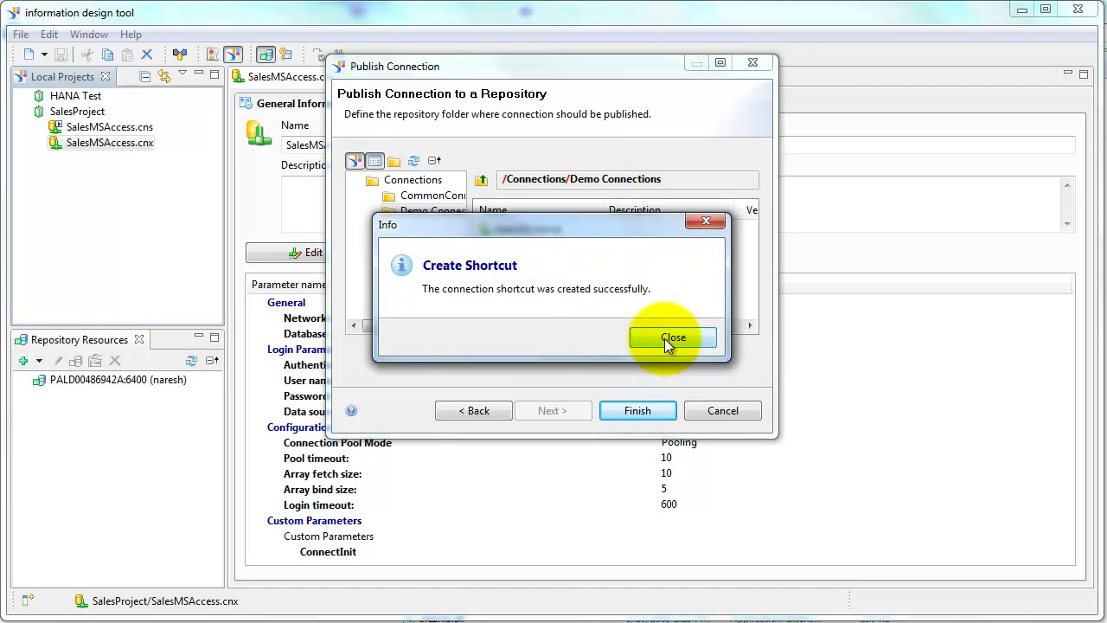
left_click(666, 338)
left_click(126, 130)
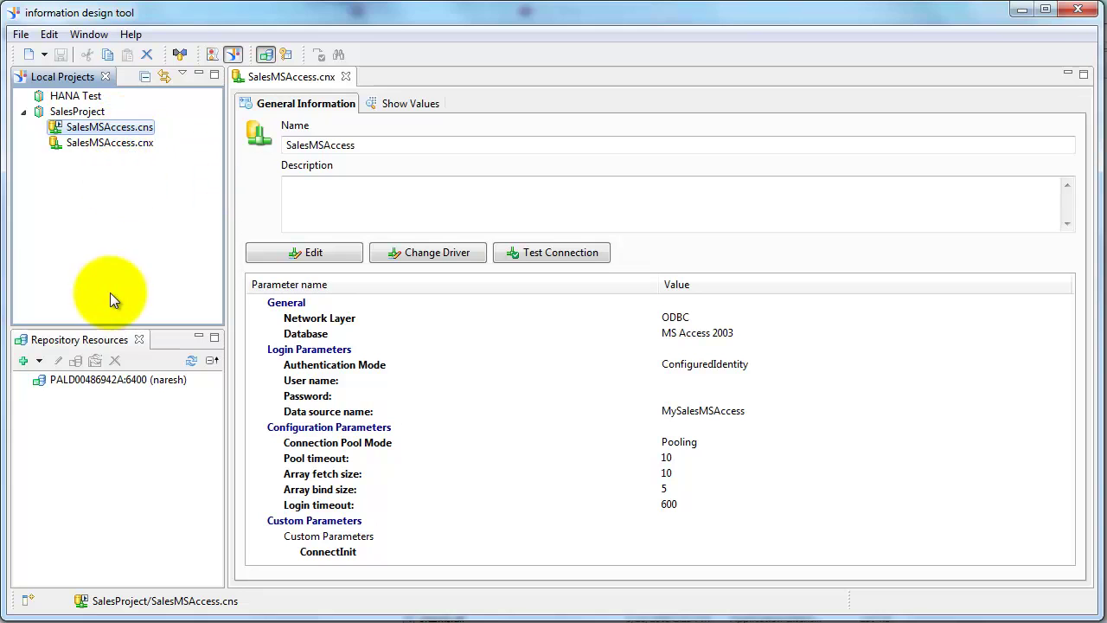
Create a shortcut in SalesProject to SalesSQLServer from the repository's Demo Connections
left_click(23, 381)
left_click(36, 395)
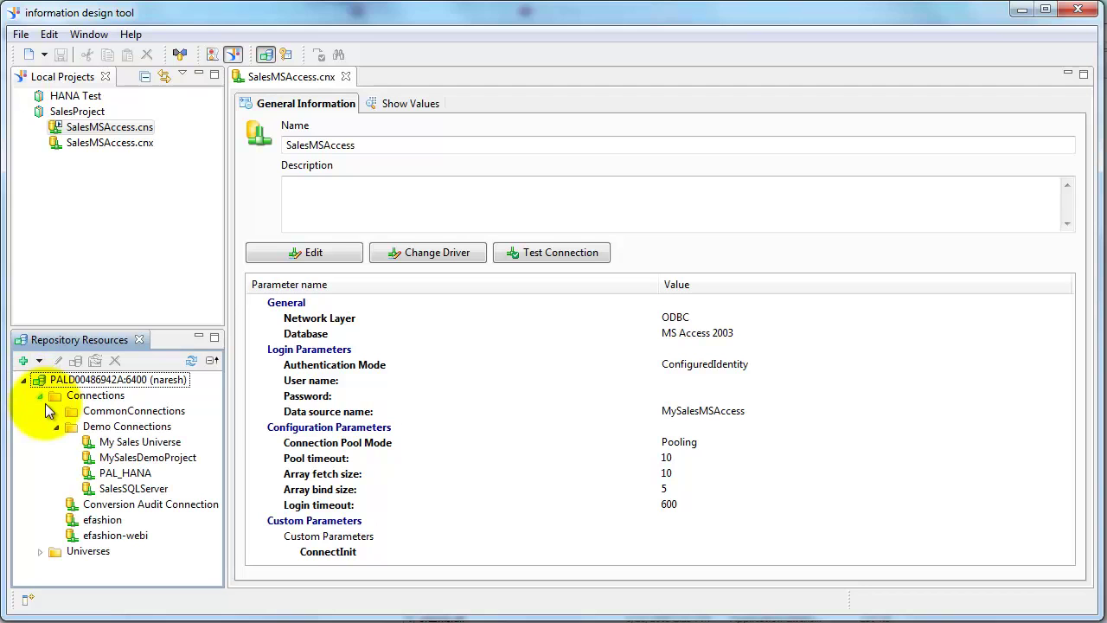
right_click(134, 493)
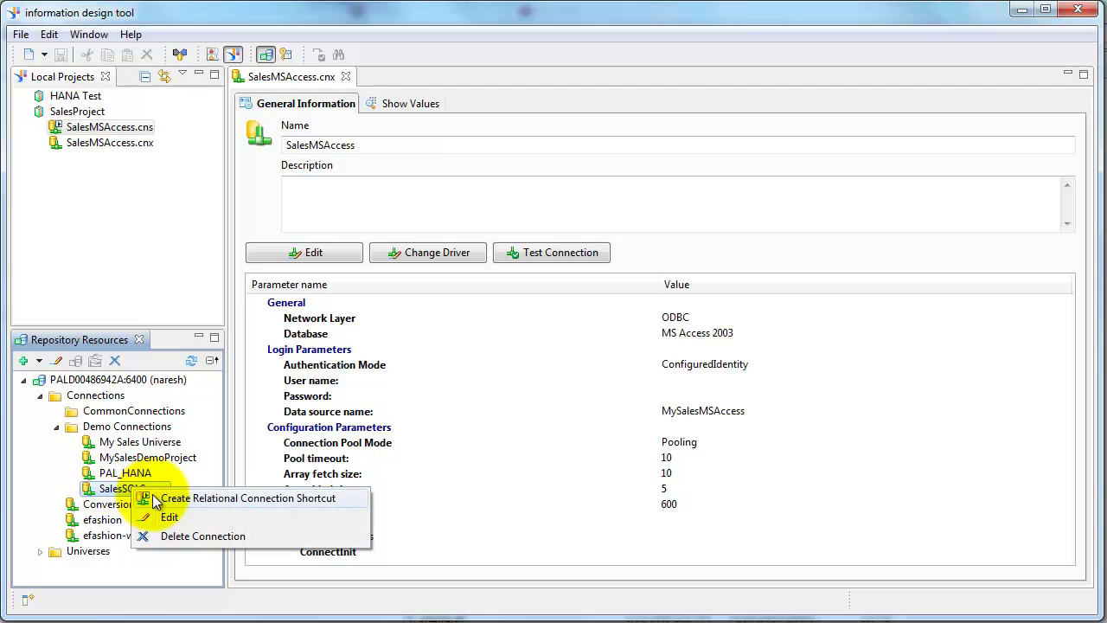
left_click(154, 498)
left_click(519, 162)
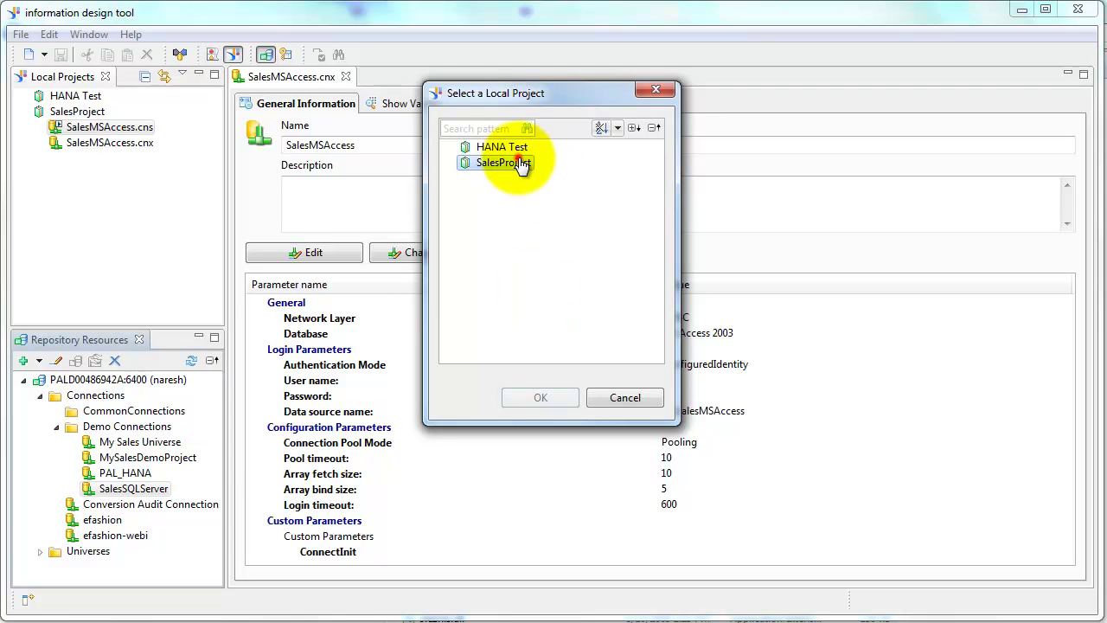
left_click(540, 397)
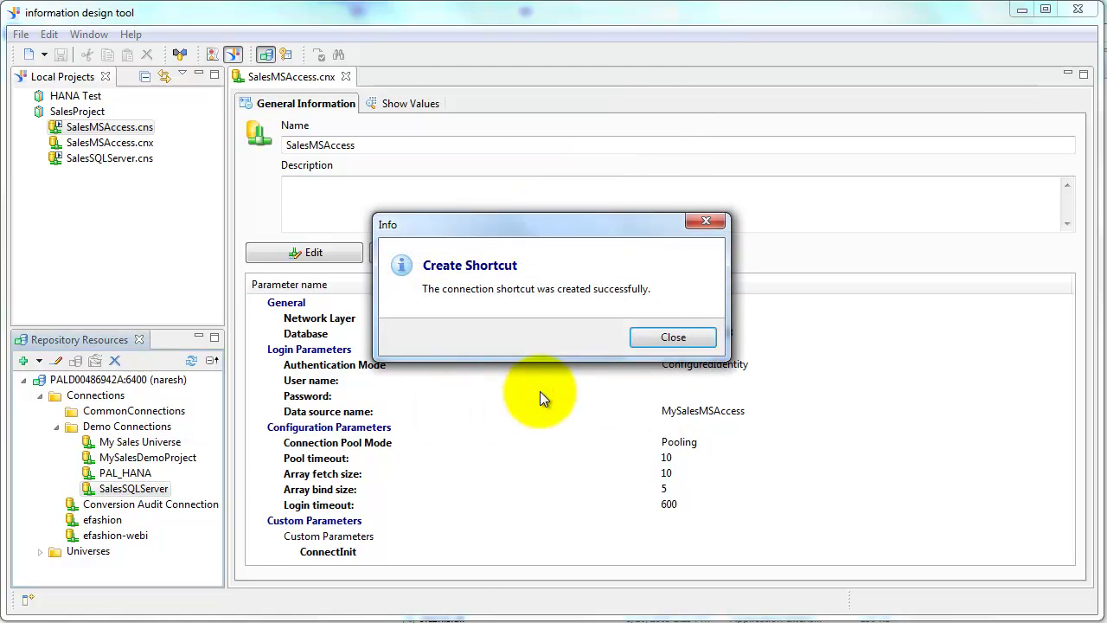
left_click(650, 336)
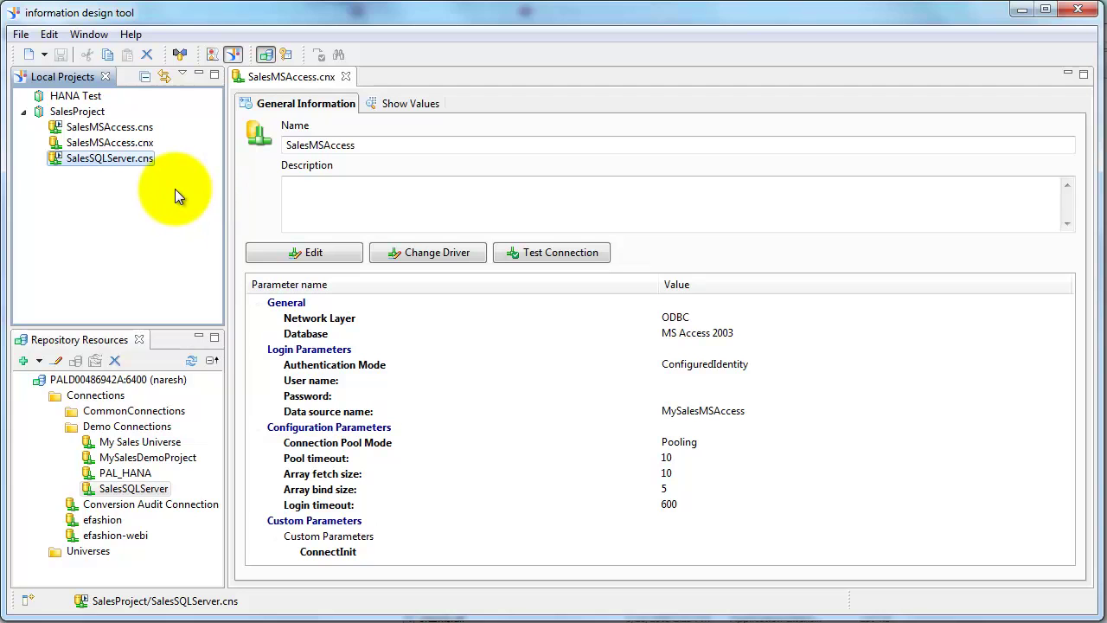
Start a new multisource-enabled data foundation named SalesDF in SalesProject
left_click(96, 115)
right_click(95, 118)
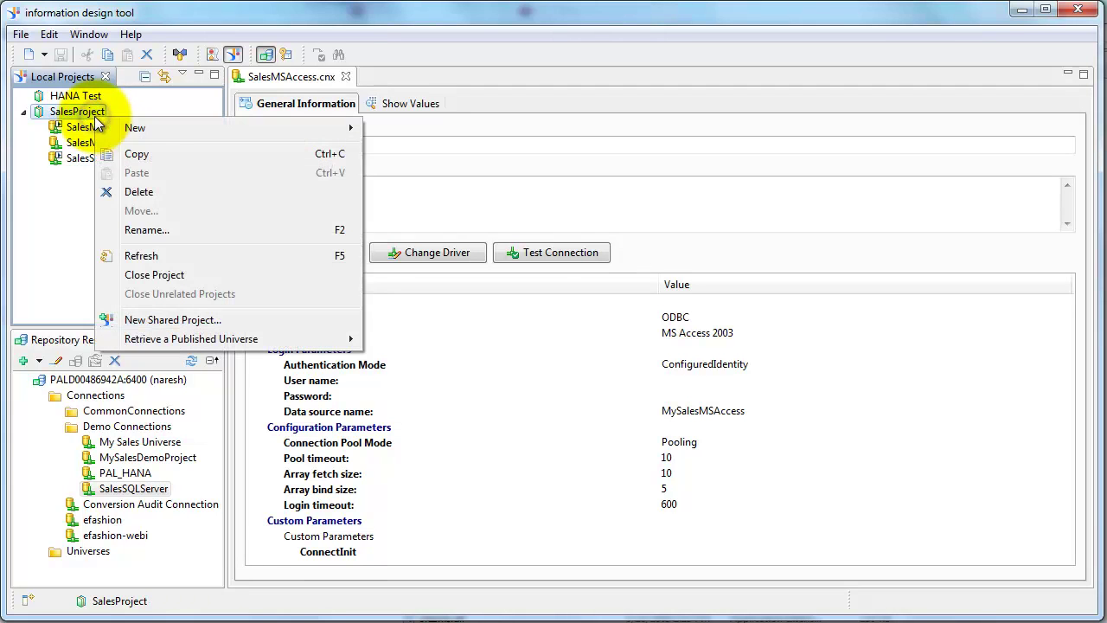
mouse_move(135, 127)
left_click(405, 210)
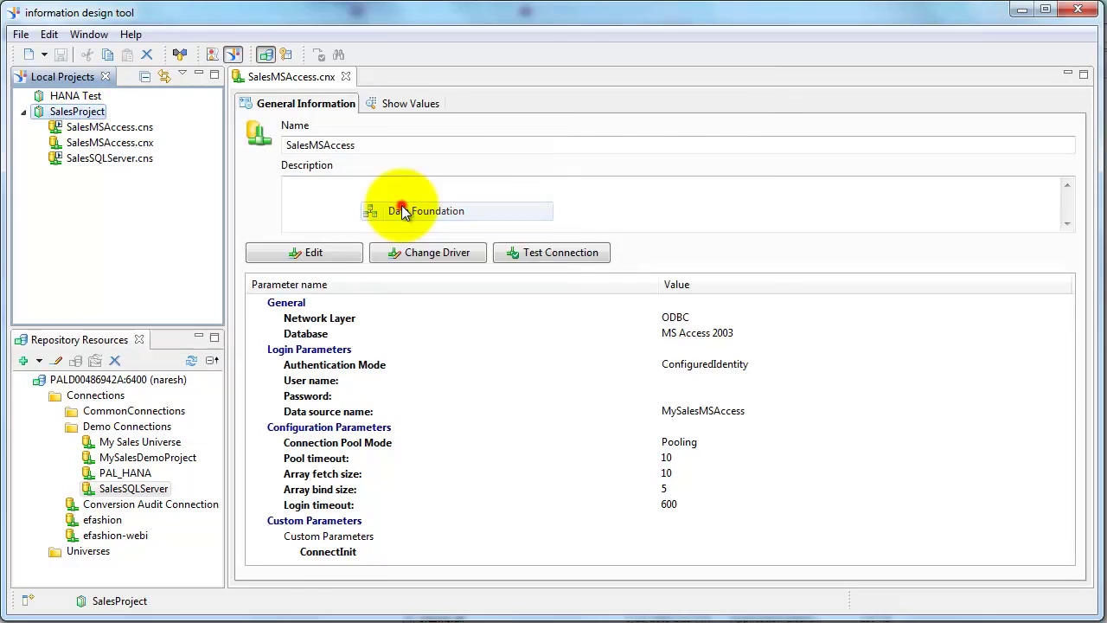
type("SalesDF")
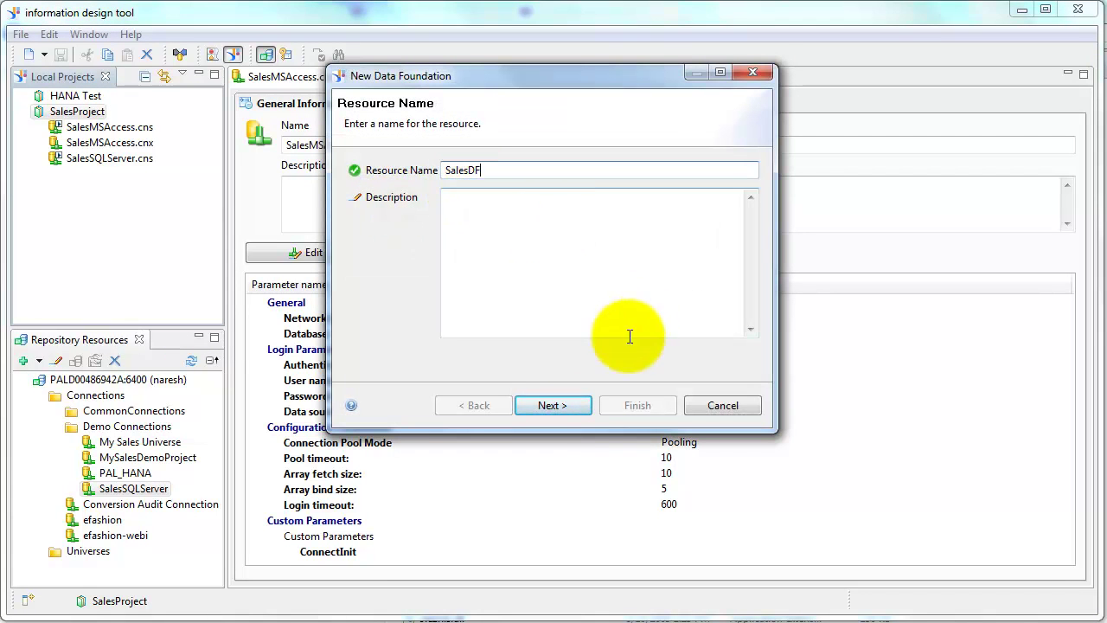
left_click(570, 407)
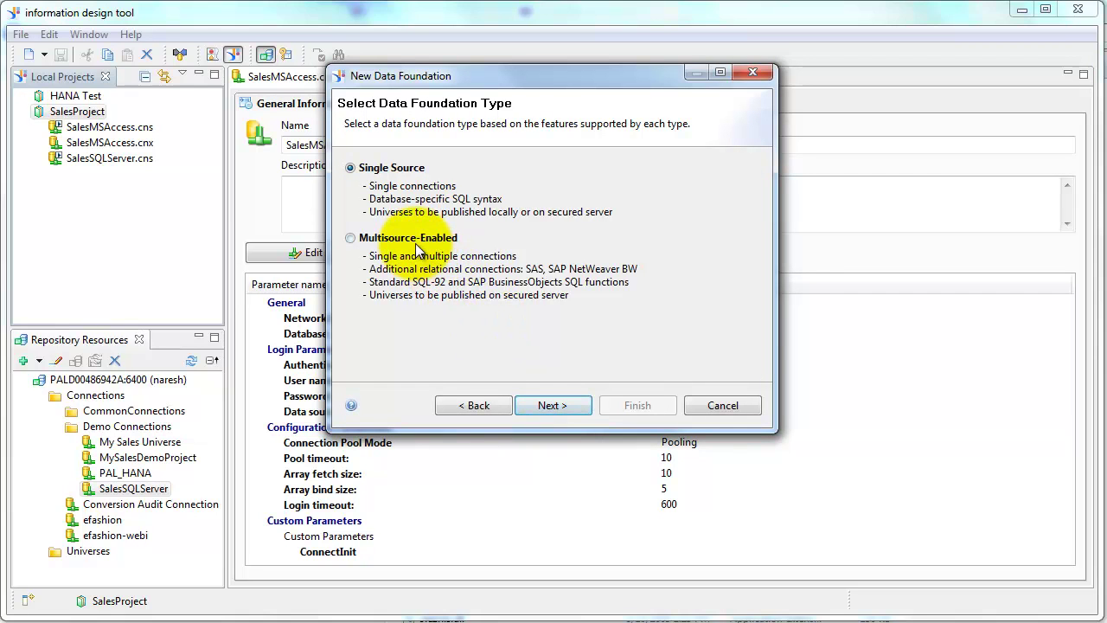
left_click(410, 239)
Attach the SalesMSAccess and SalesSQLServer connections with default header colours and finish SalesDF
left_click(554, 403)
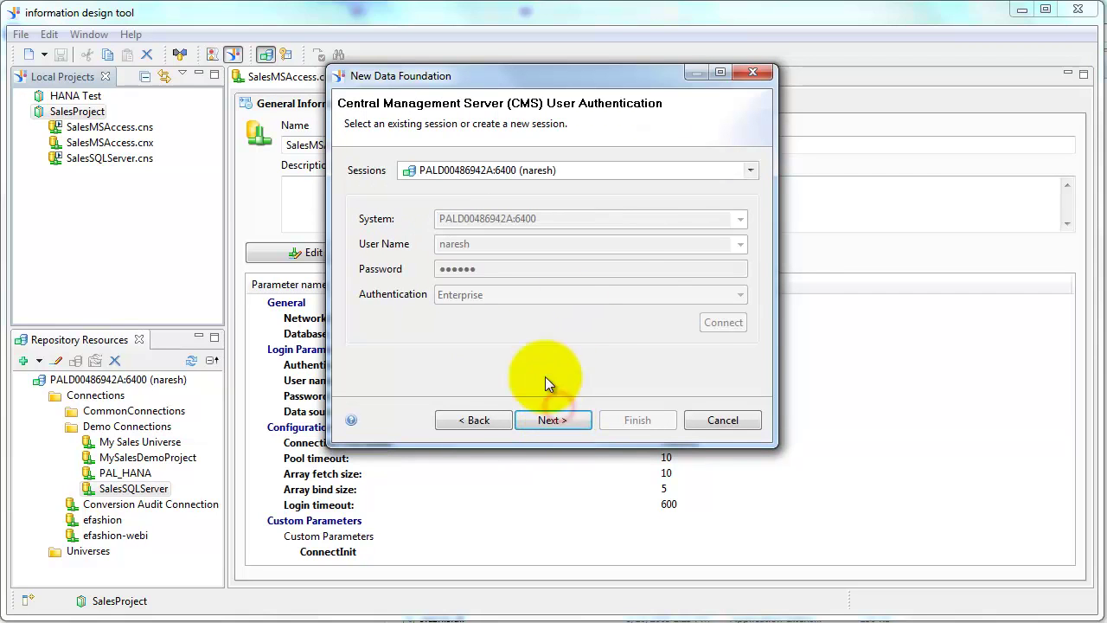
left_click(577, 426)
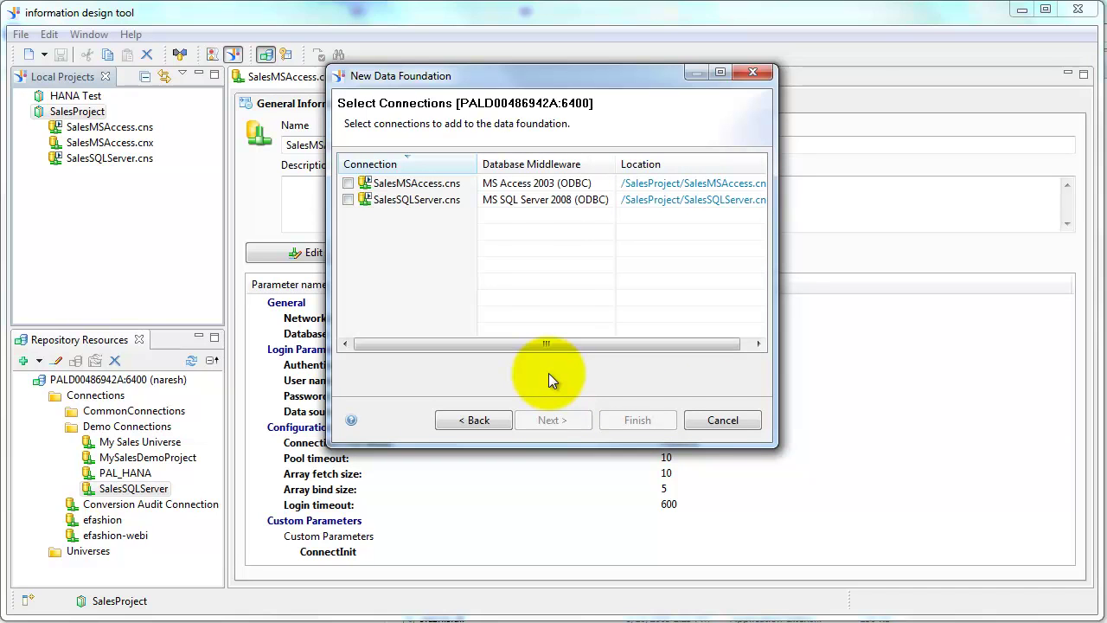
left_click(347, 182)
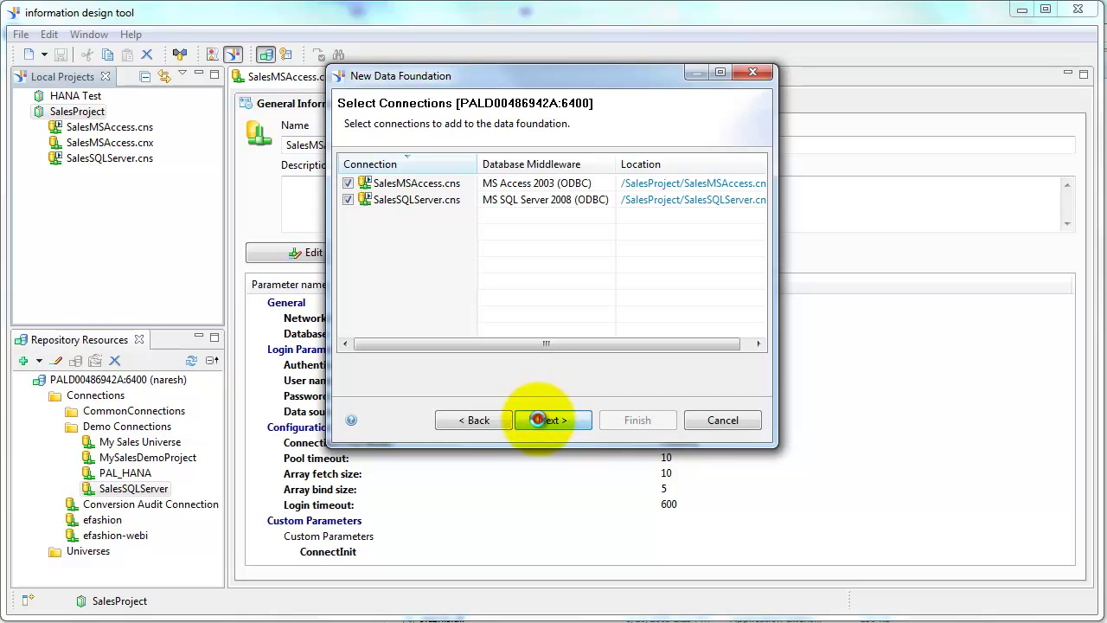
left_click(538, 419)
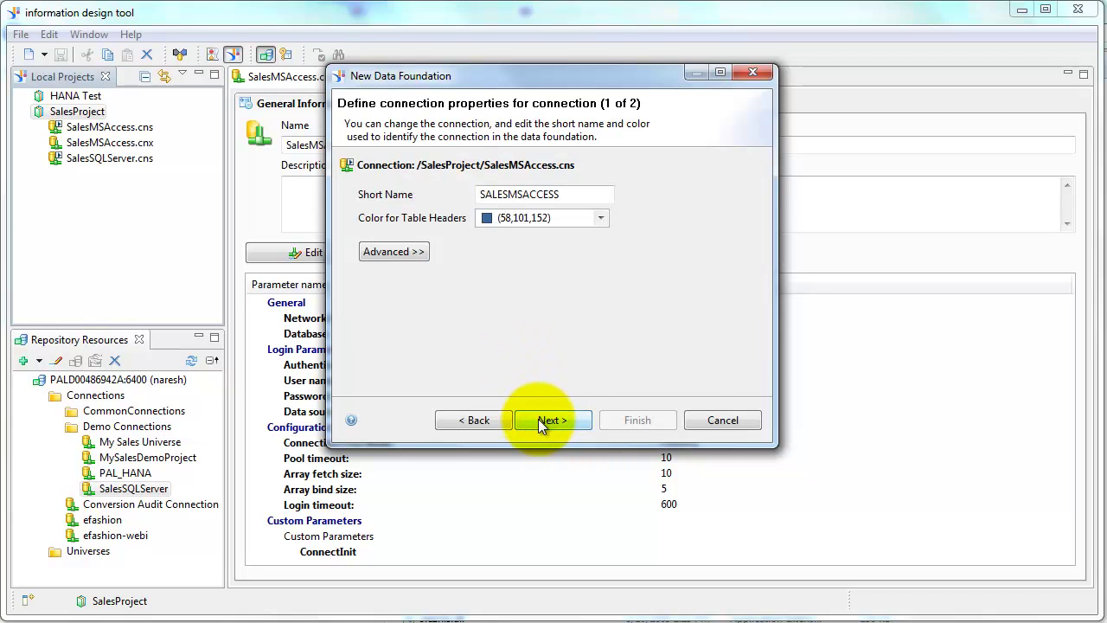
left_click(600, 218)
left_click(665, 201)
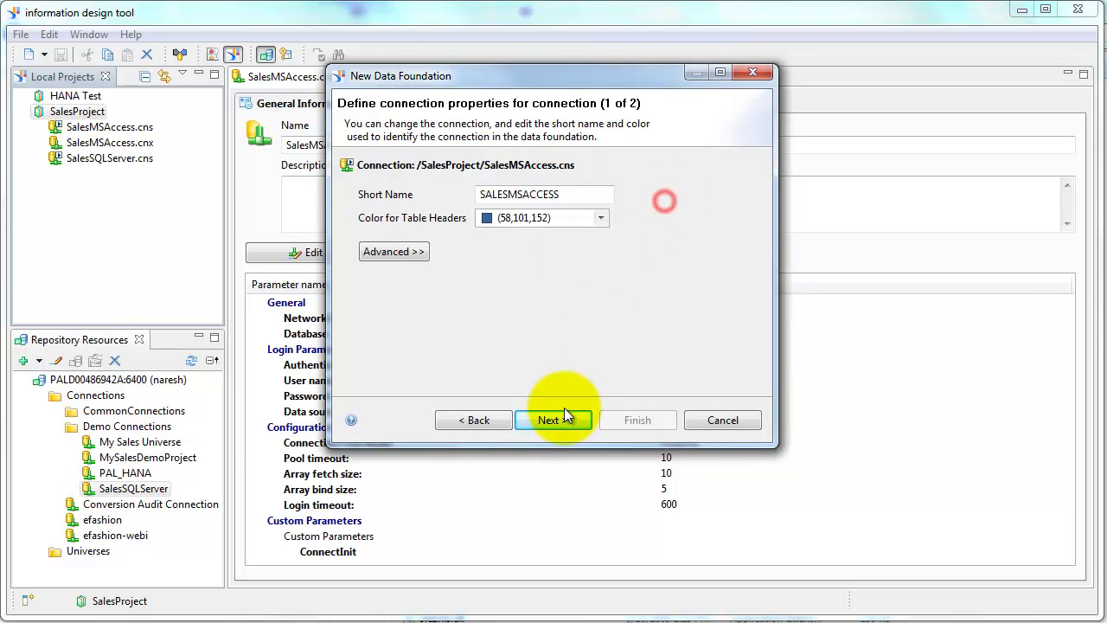
left_click(563, 416)
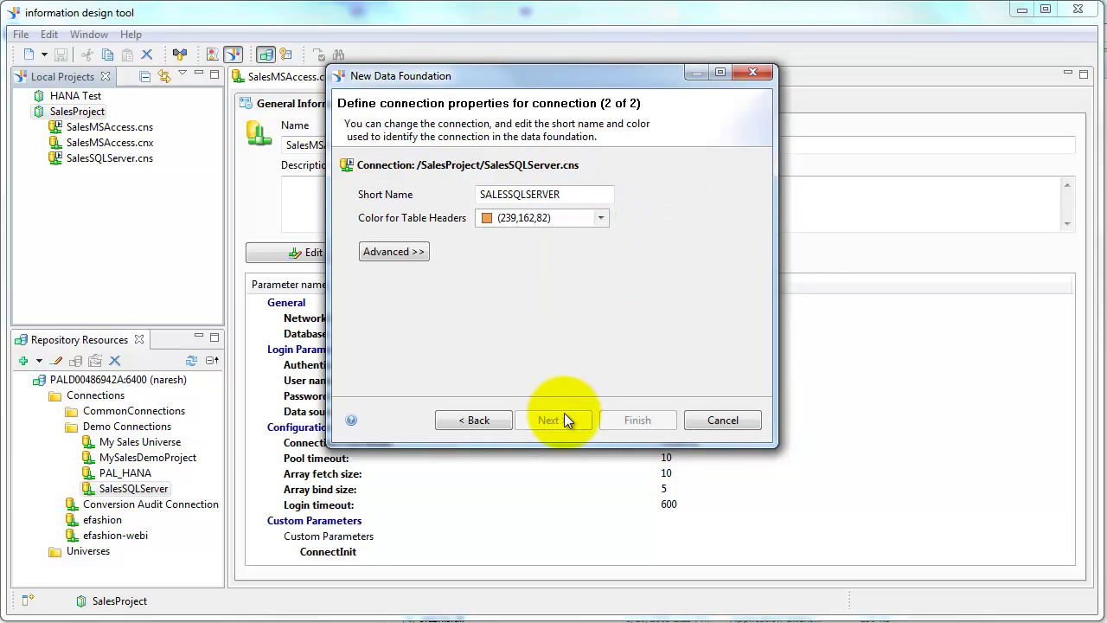
left_click(650, 420)
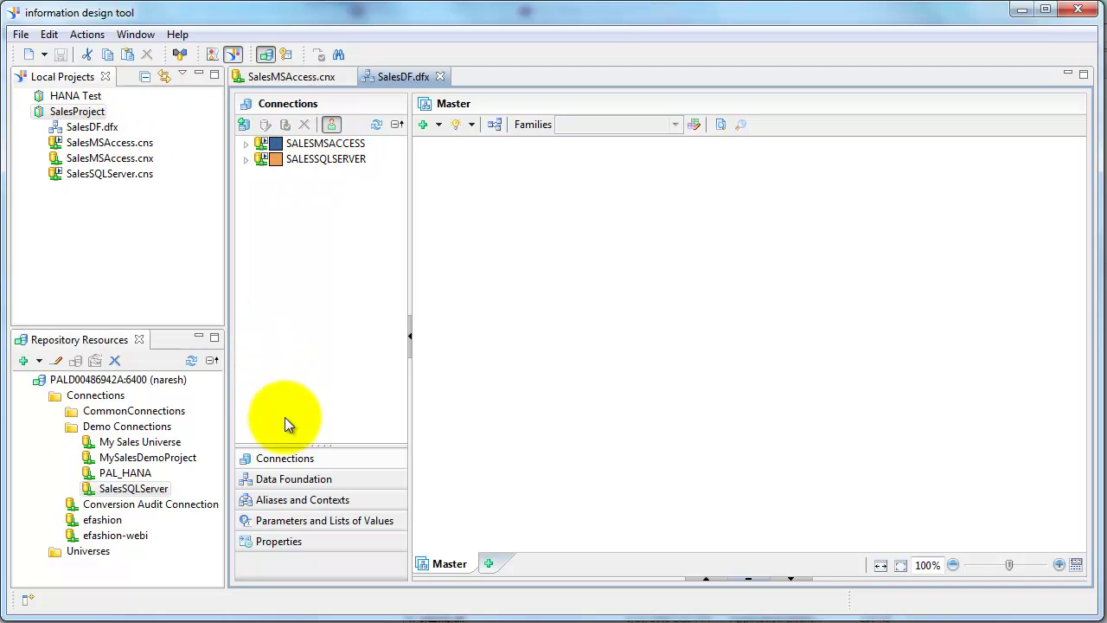
Insert SALES_FACT from SALESMSACCESS and ipos_test.dbo DIM_COUNTRY from SALESSQLSERVER into SalesDF
left_click(294, 480)
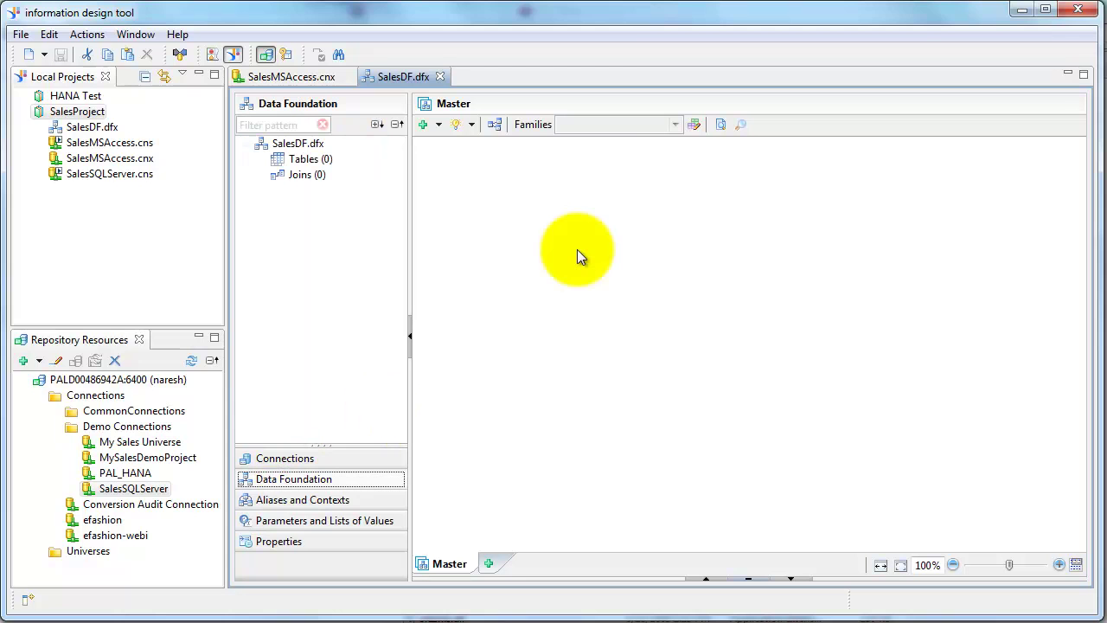
right_click(599, 230)
mouse_move(642, 242)
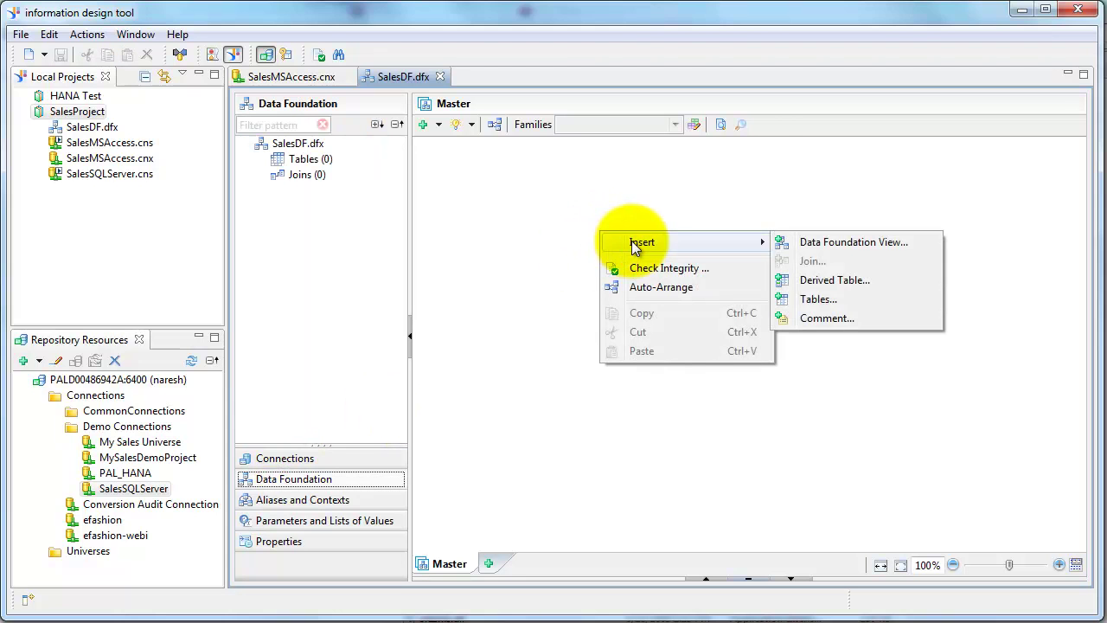
left_click(811, 305)
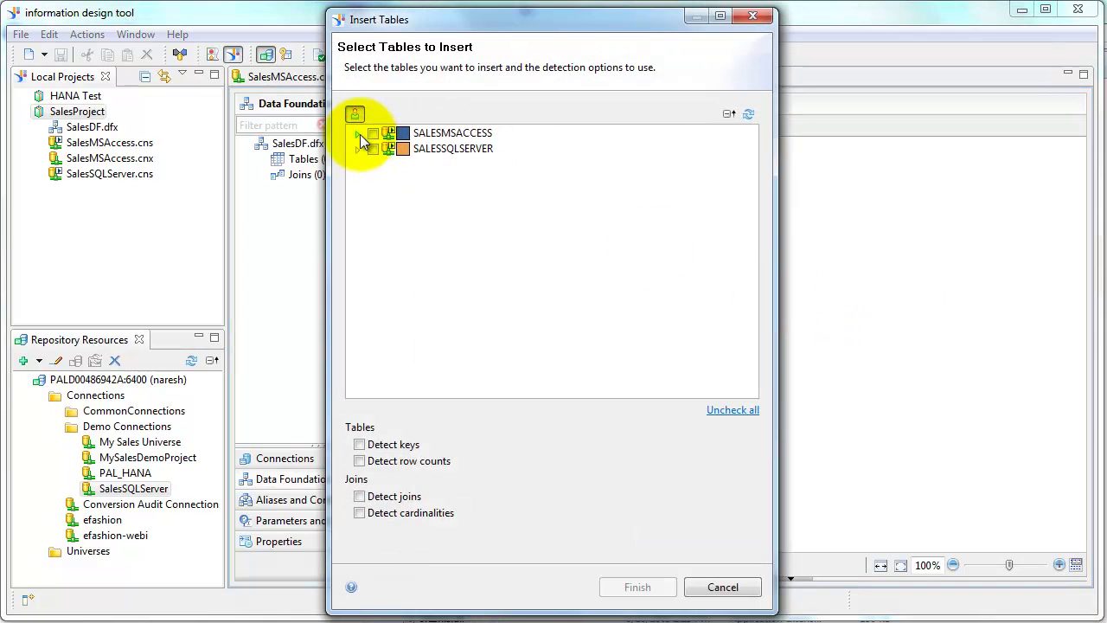
left_click(357, 134)
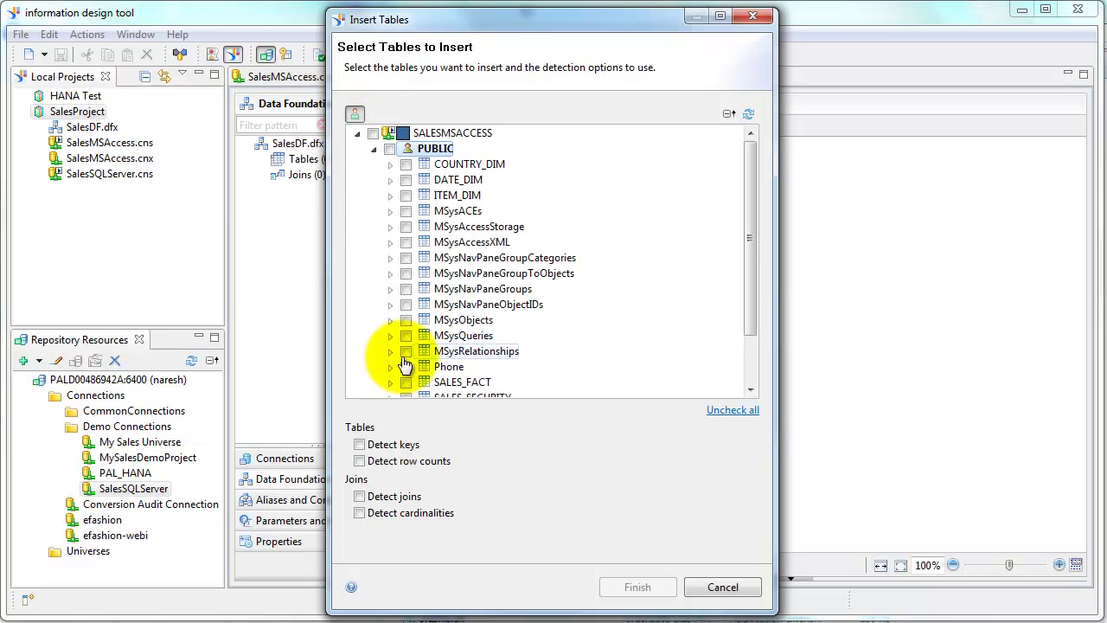
left_click(406, 383)
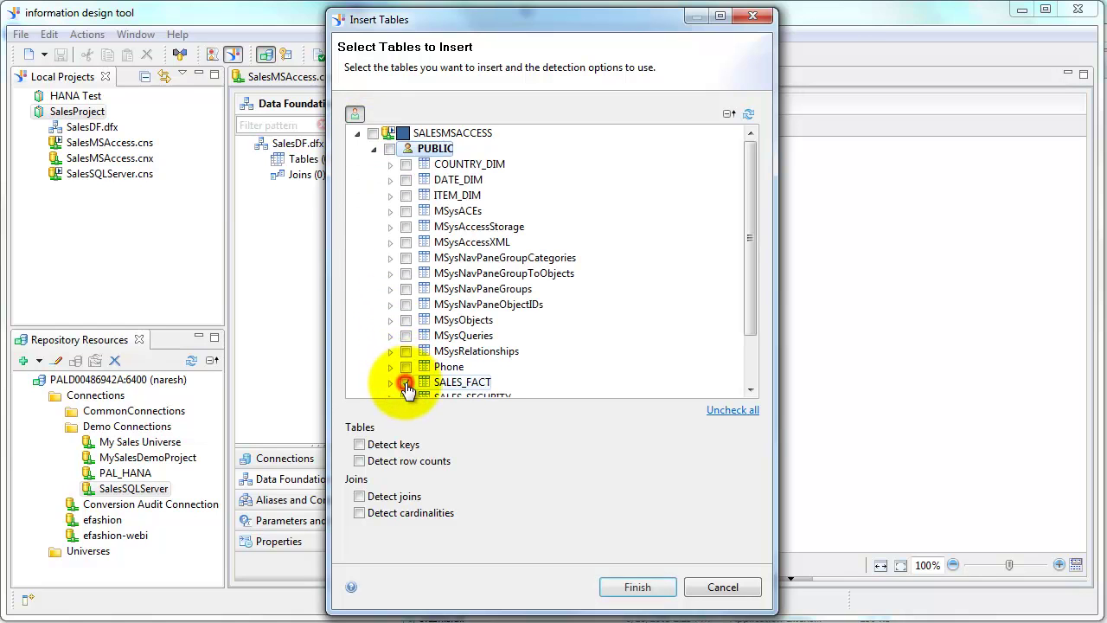
left_click(357, 132)
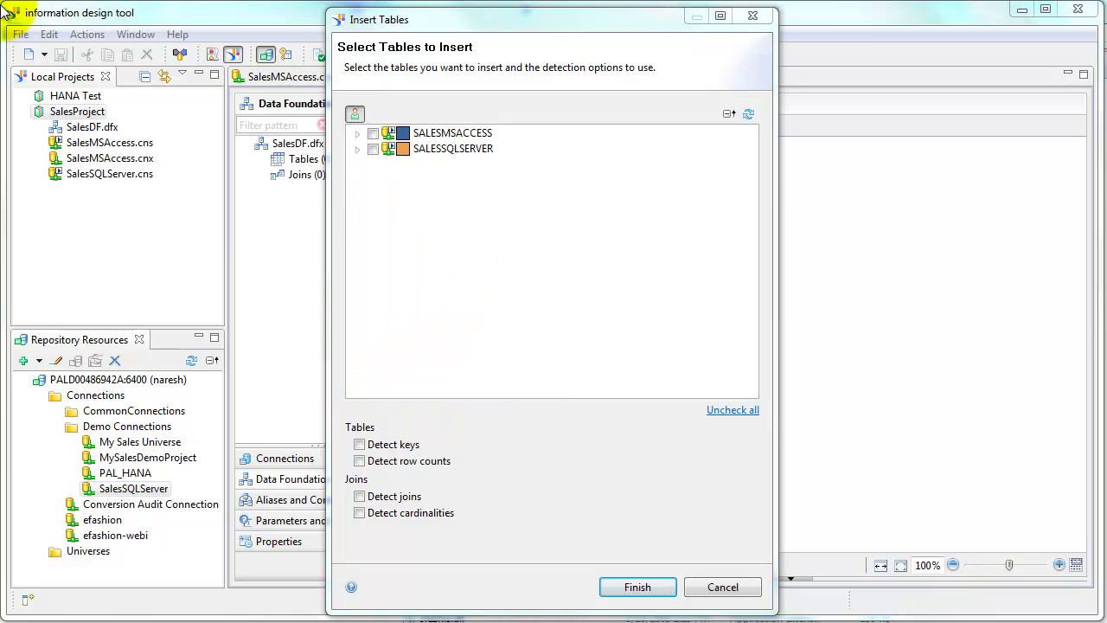
left_click(357, 148)
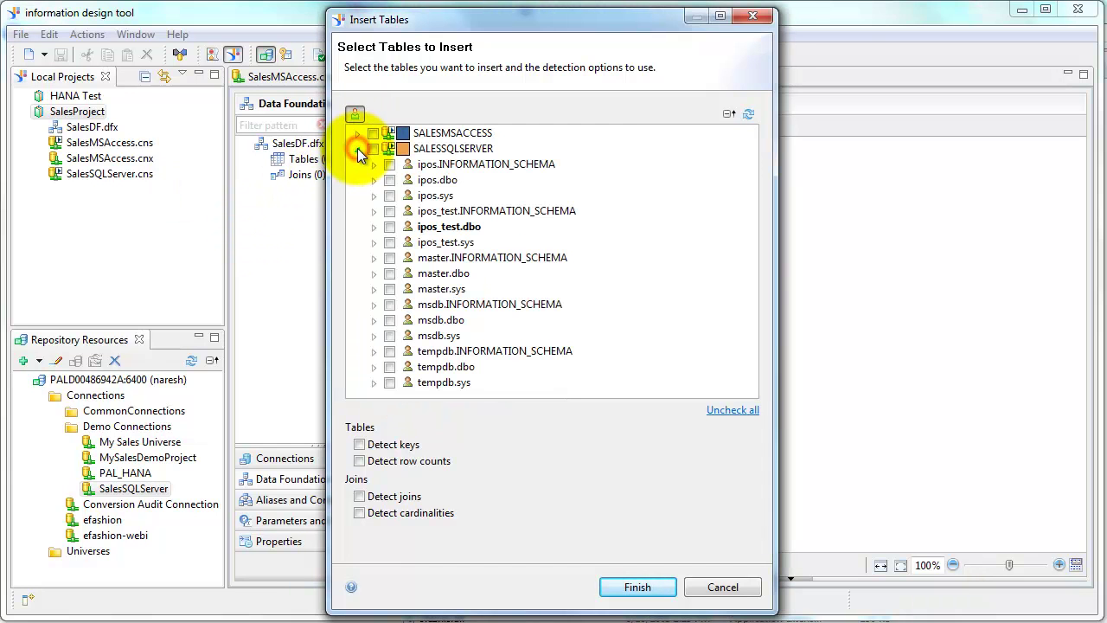
left_click(374, 227)
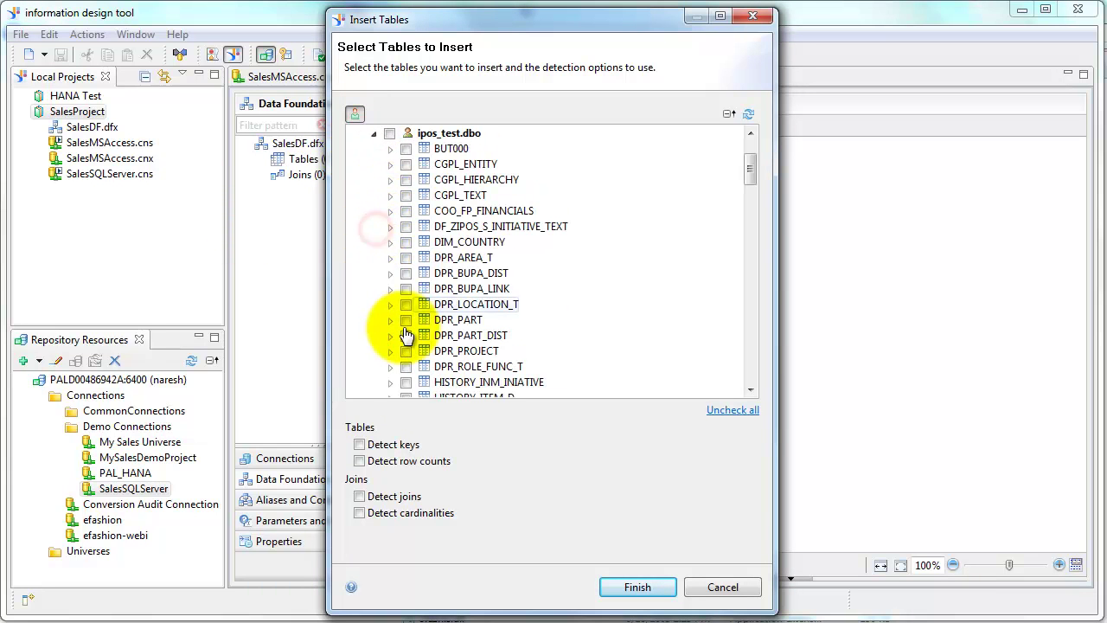
left_click(405, 242)
left_click(631, 586)
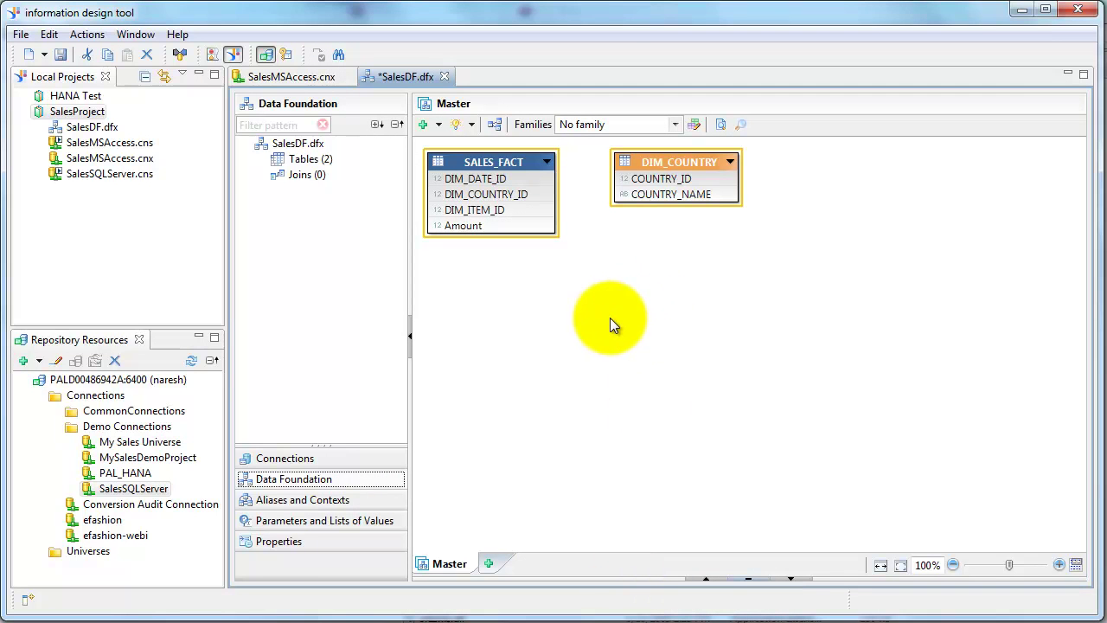
Link SALES_FACT.DIM_COUNTRY_ID to DIM_COUNTRY.COUNTRY_ID with a join and save SalesDF
left_click(582, 252)
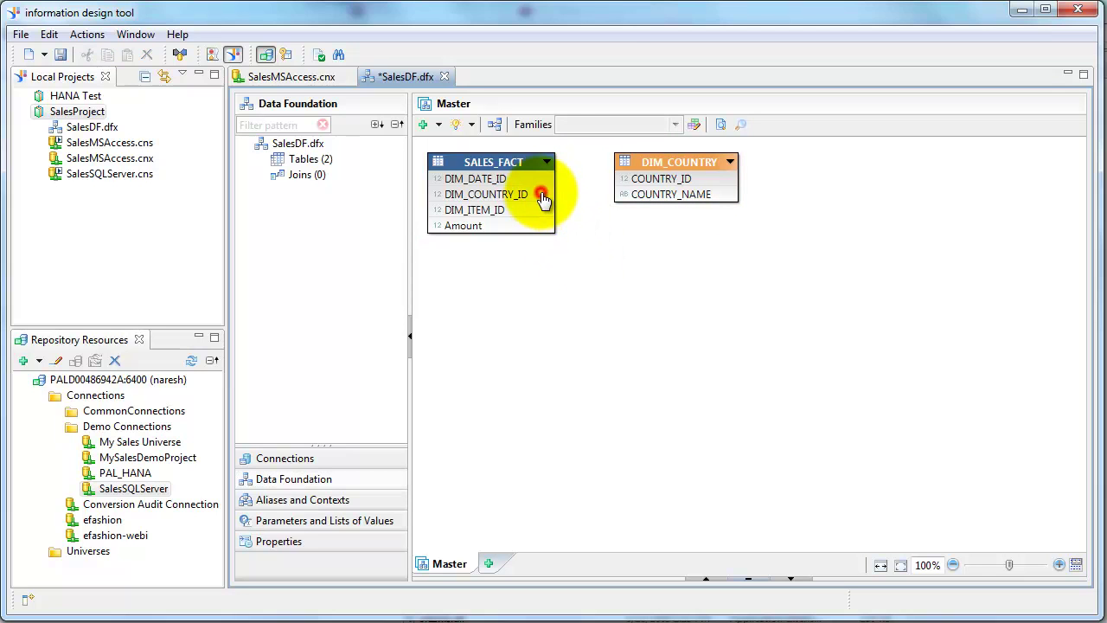
left_click_drag(543, 195, 629, 180)
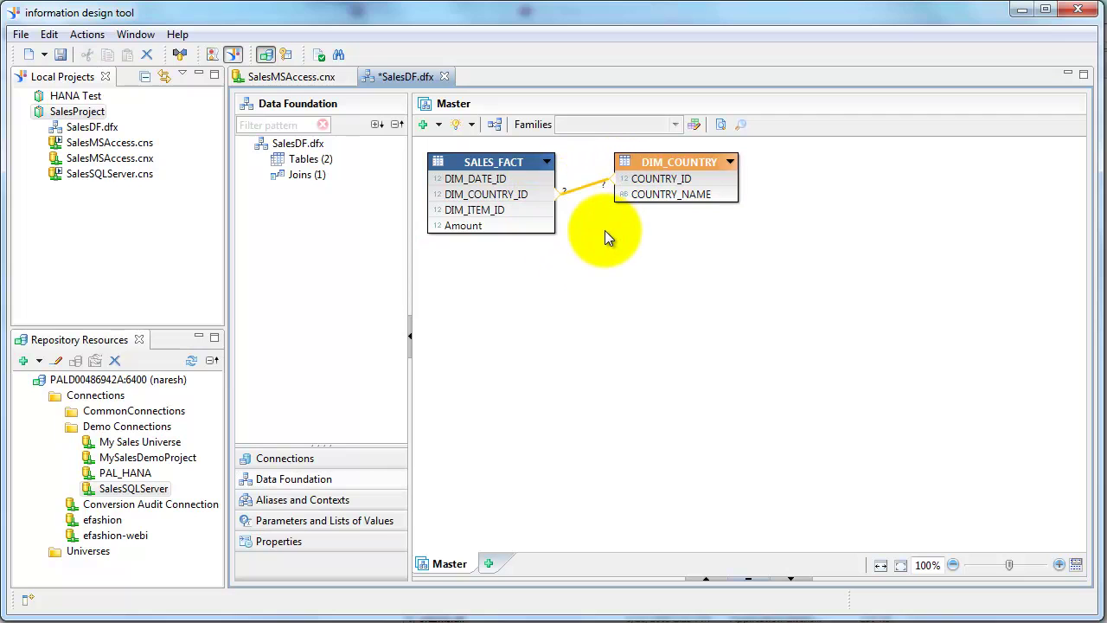
left_click(62, 57)
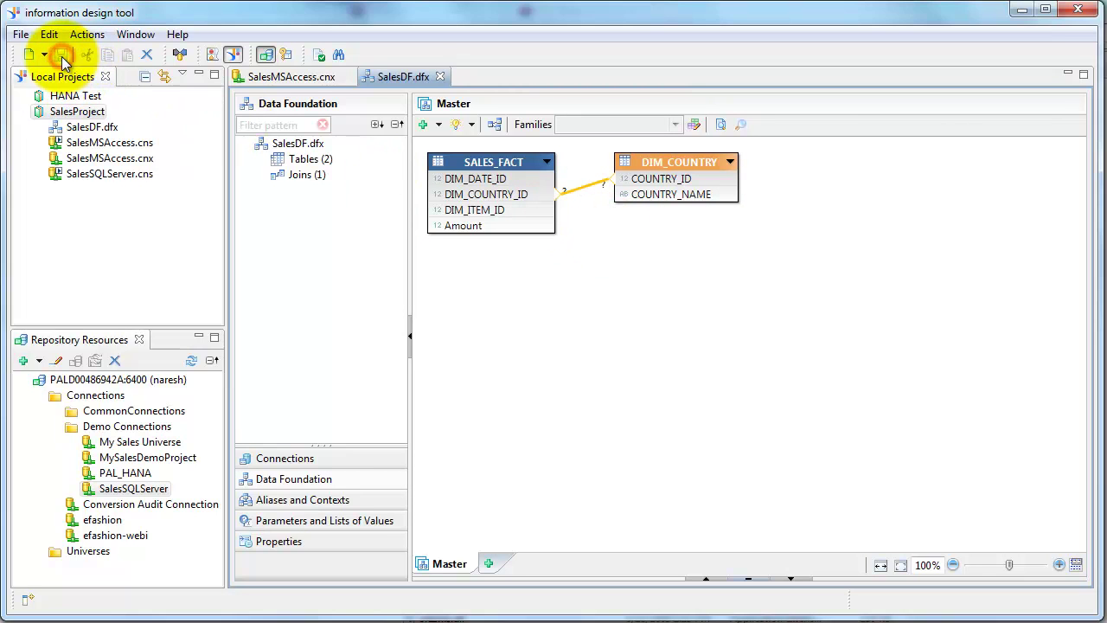
Define a relational business layer named SalesBL on the SalesDF.dfx data foundation
right_click(77, 115)
mouse_move(116, 122)
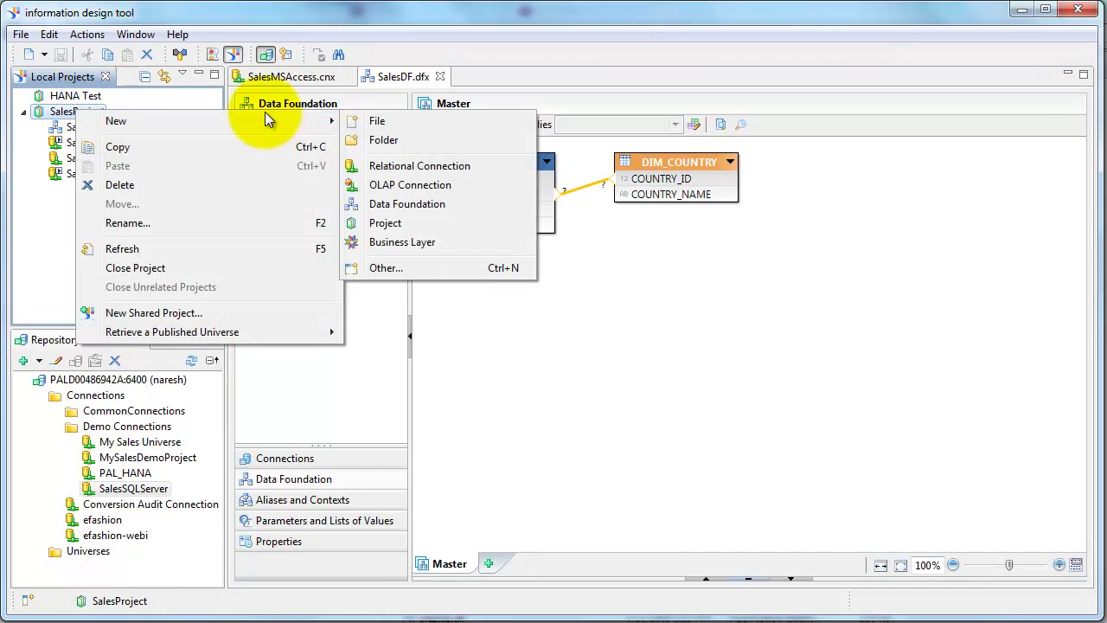
left_click(391, 242)
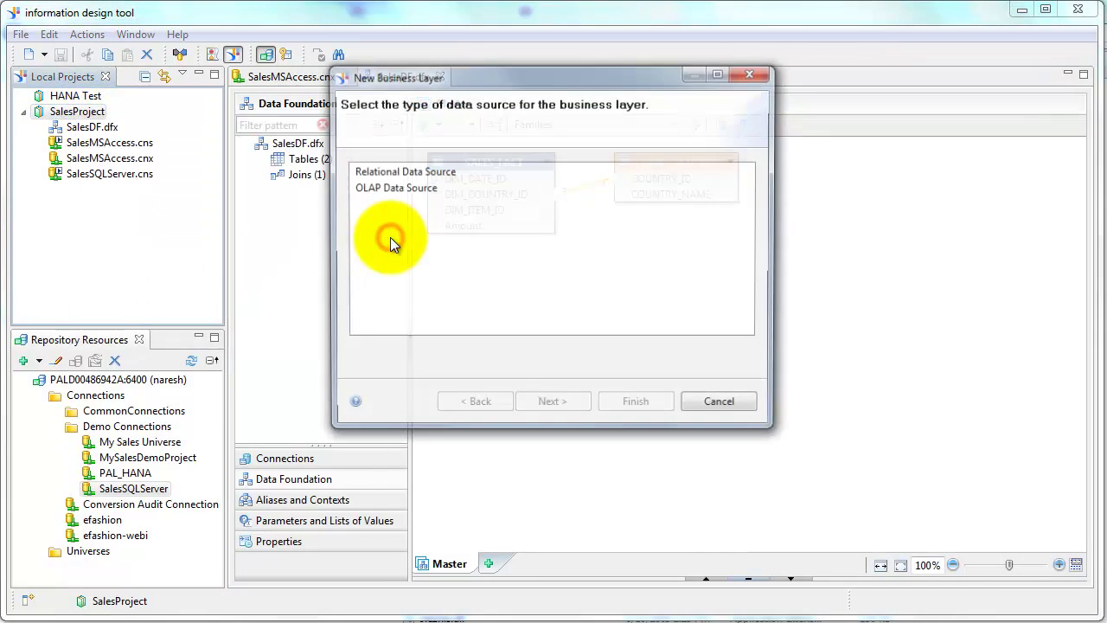
left_click(429, 174)
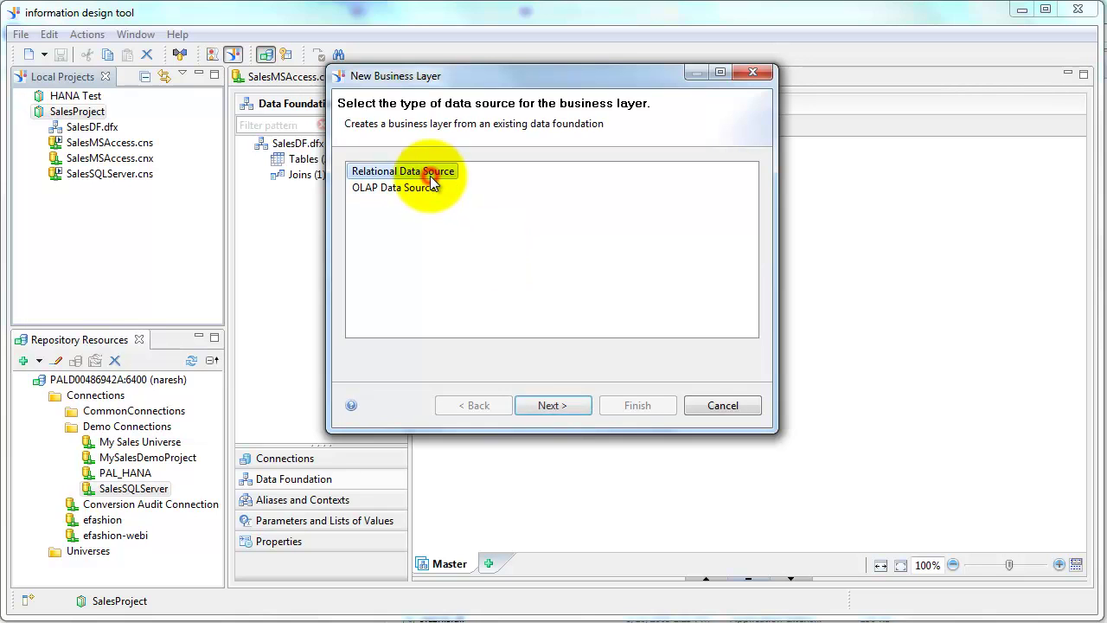
left_click(568, 404)
left_click(491, 170)
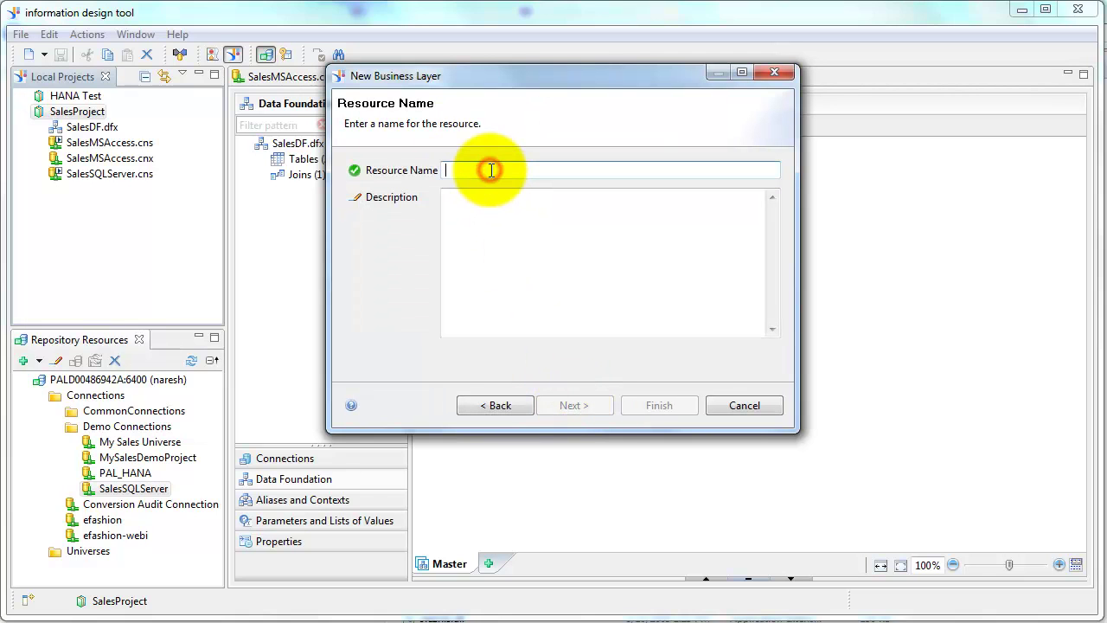
type("Sales")
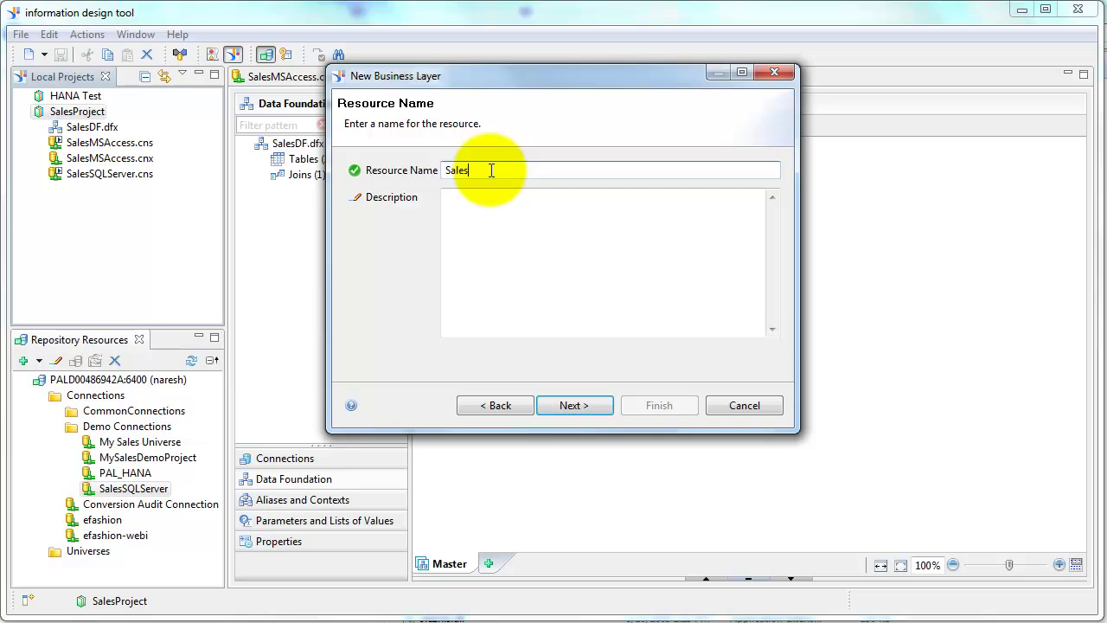
type("BL")
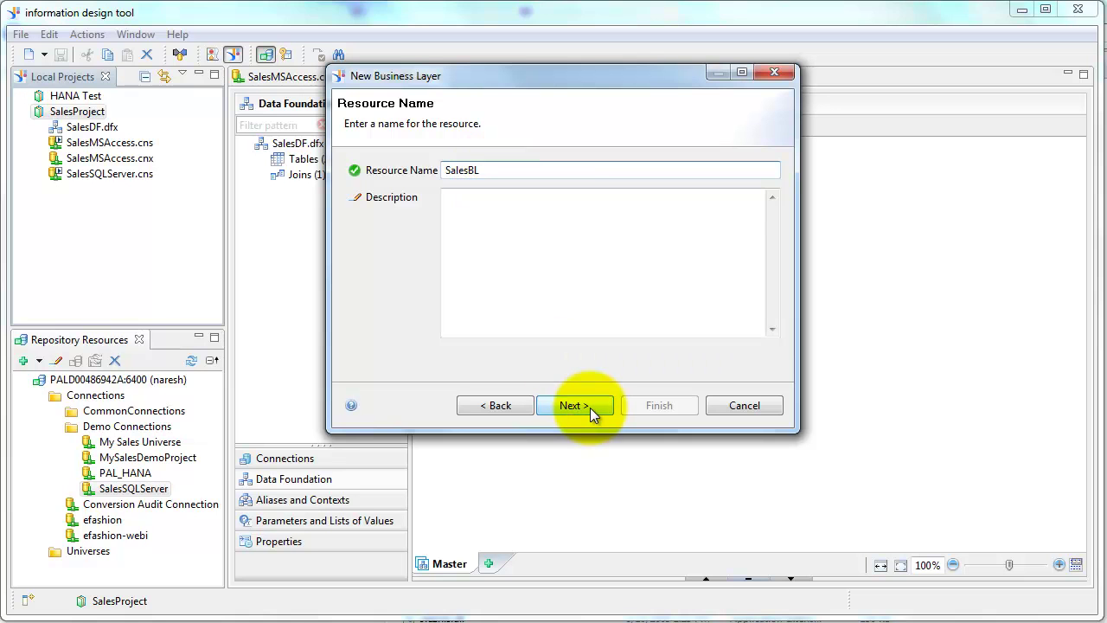
left_click(590, 404)
left_click(770, 171)
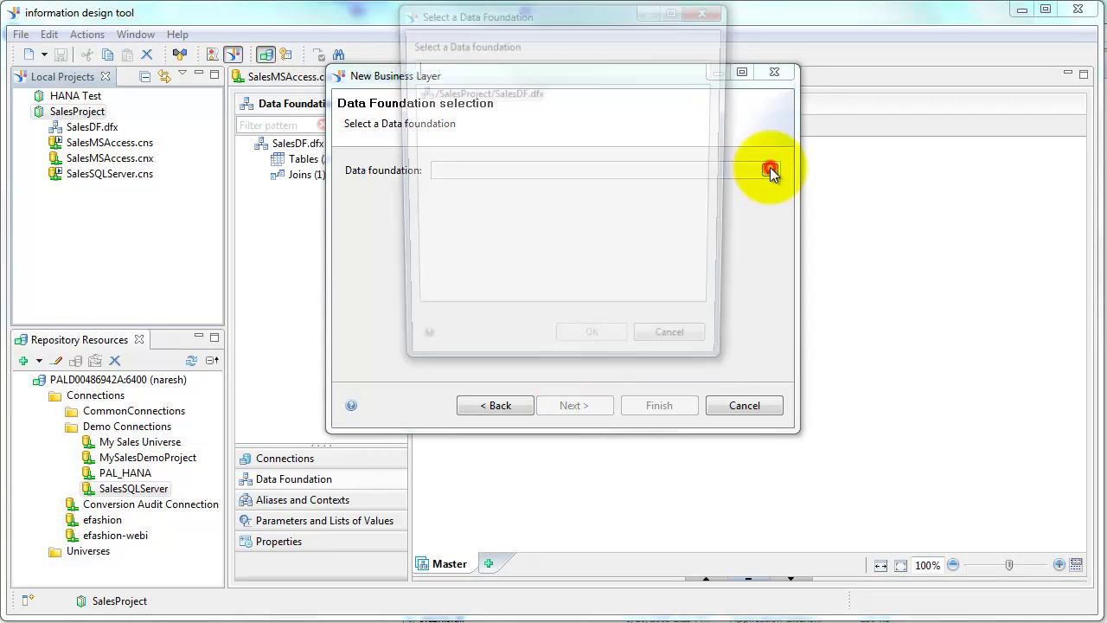
left_click(519, 92)
left_click(594, 349)
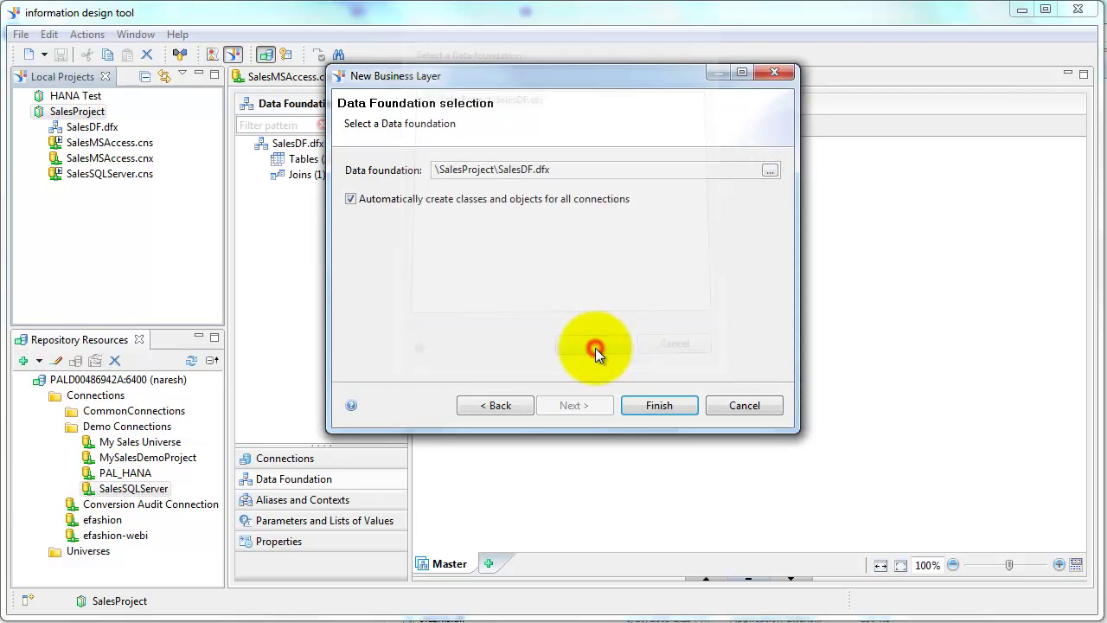
Finish SalesBL and expand its SALESMSACCESS and SALESSQLSERVER folders
left_click(636, 401)
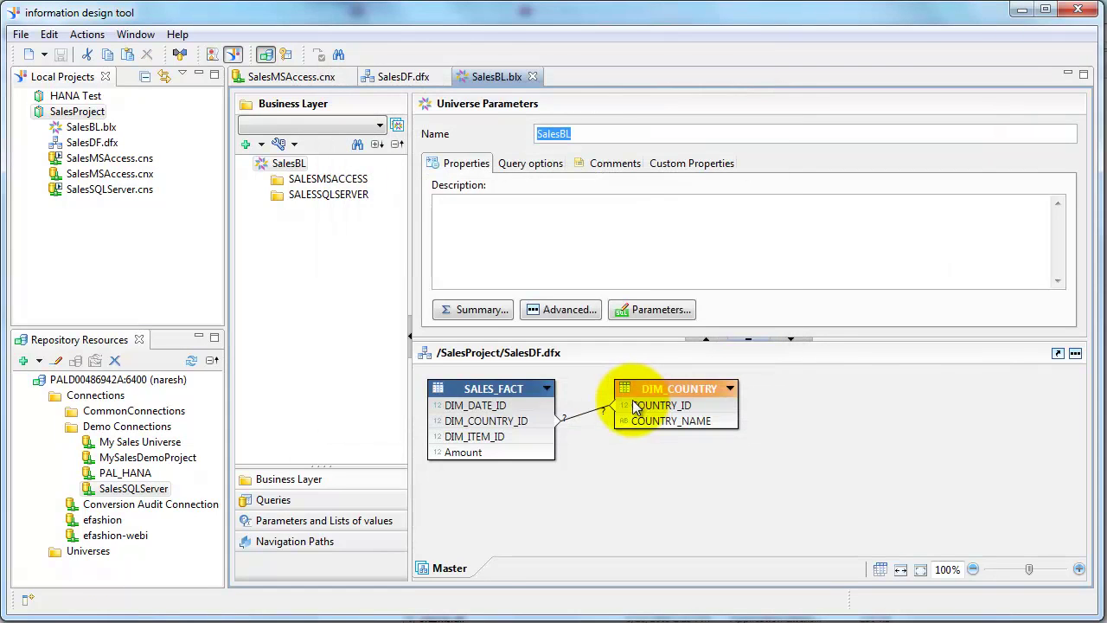
left_click(262, 180)
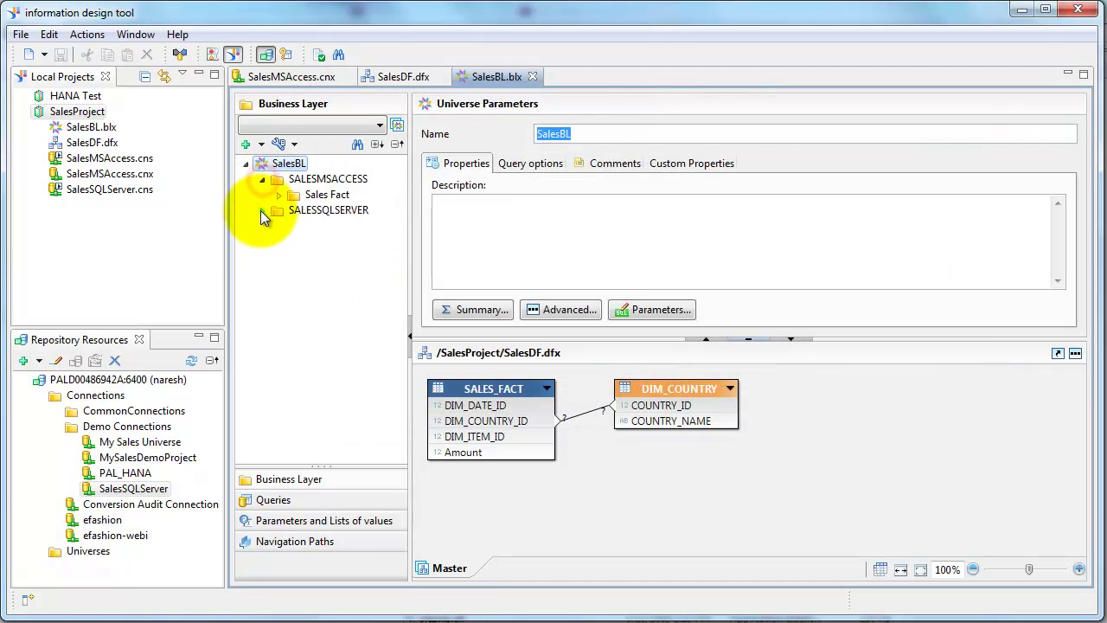
left_click(260, 210)
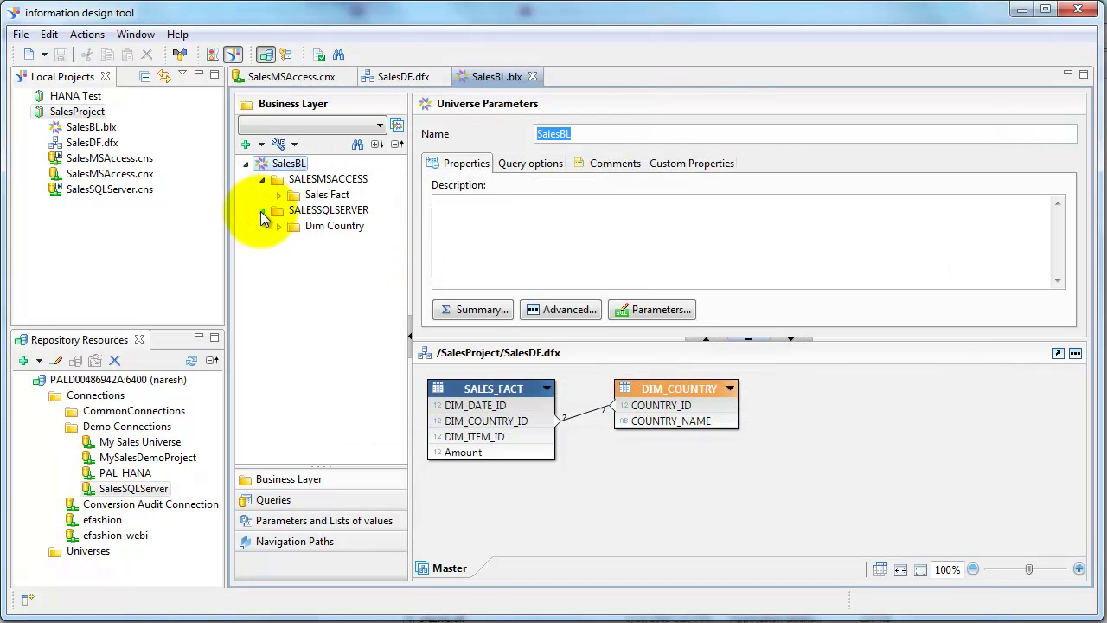
Insert a SalesBL query with Amount from Sales Fact and Country Name from Dim Country
left_click(268, 502)
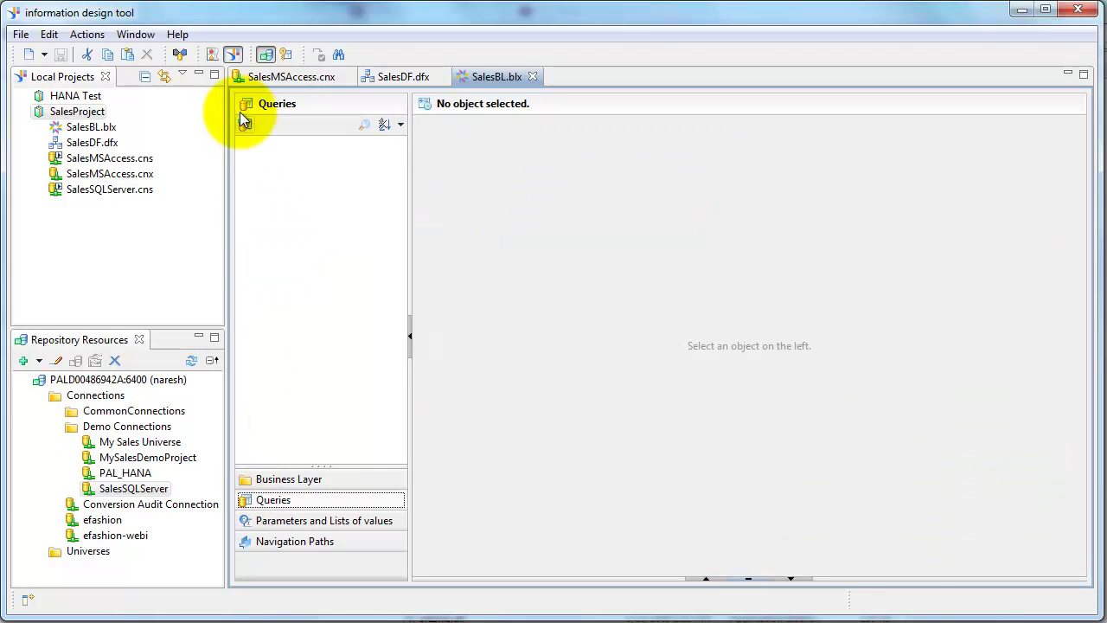
left_click(245, 124)
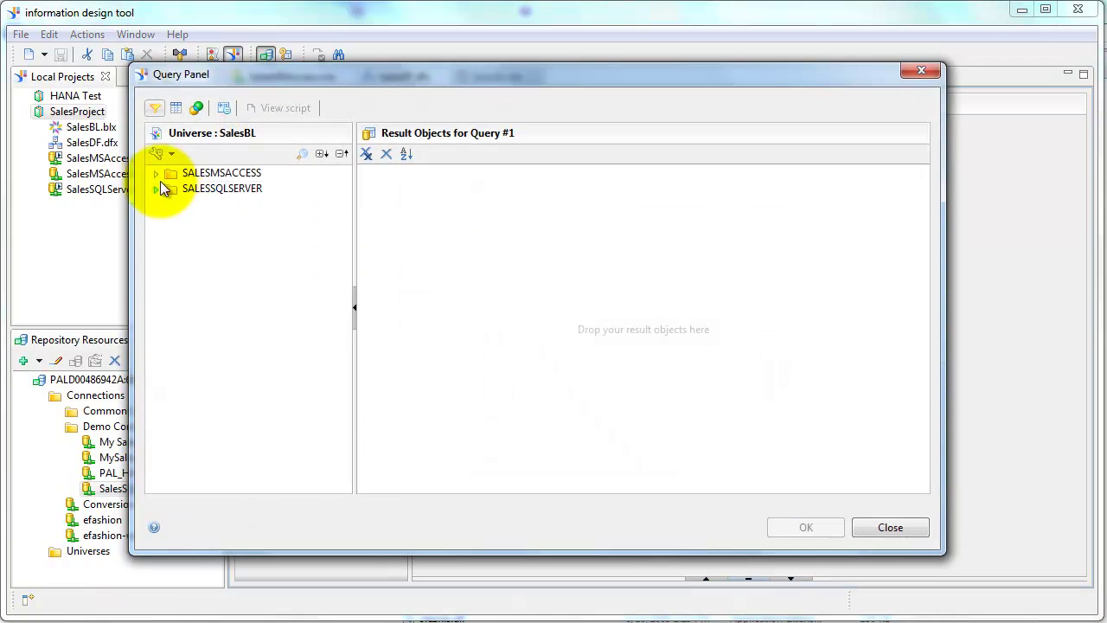
left_click(156, 173)
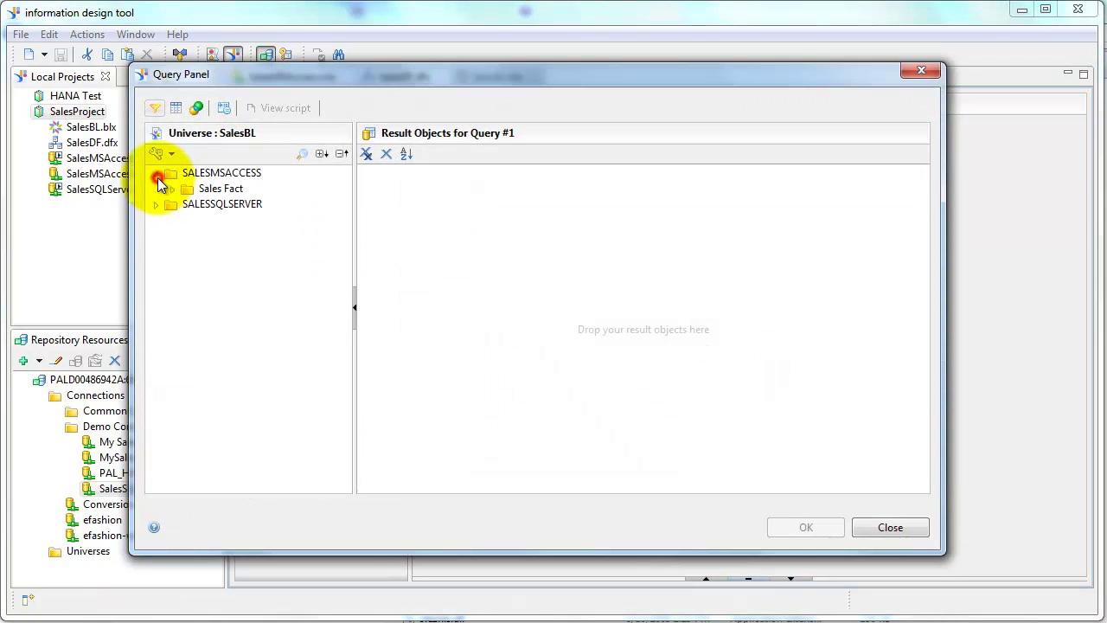
left_click(172, 189)
left_click_drag(232, 253, 420, 239)
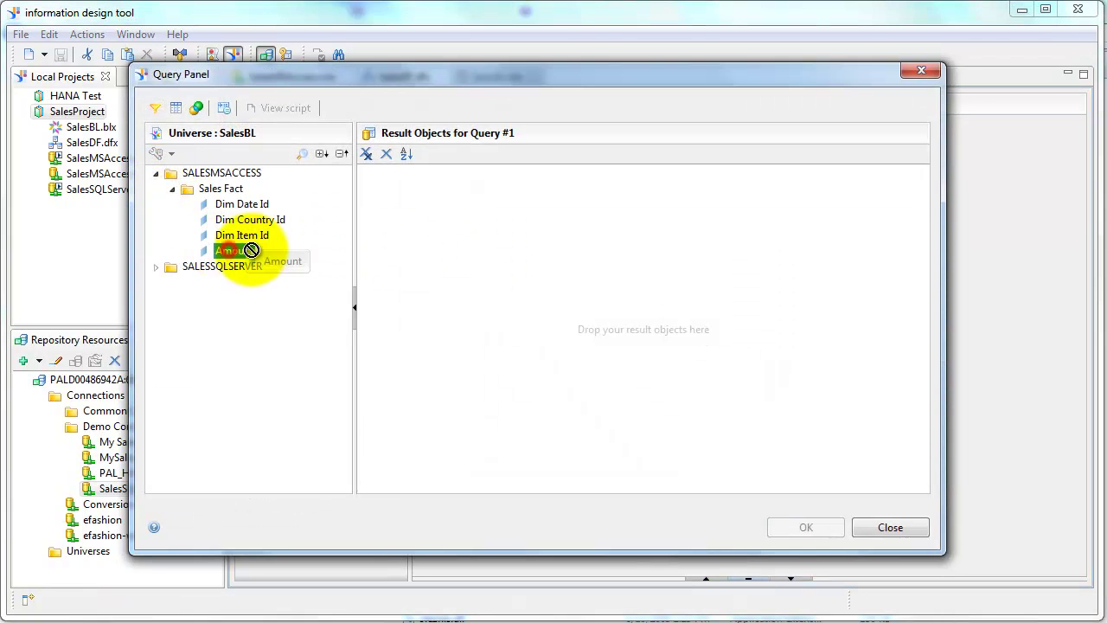
left_click(155, 267)
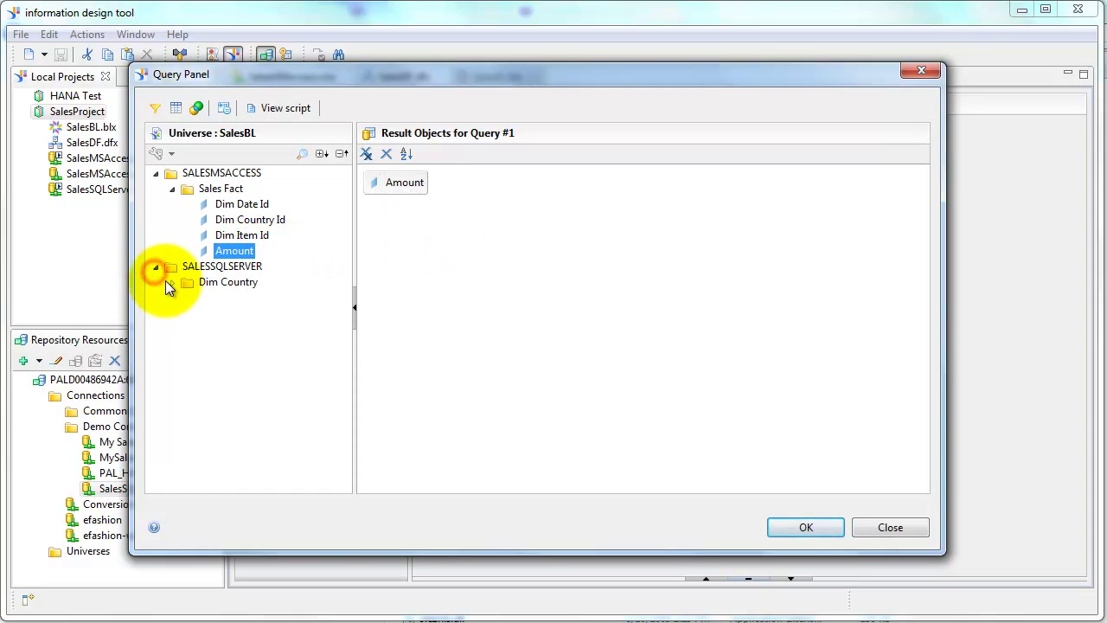
left_click_drag(216, 313, 366, 179)
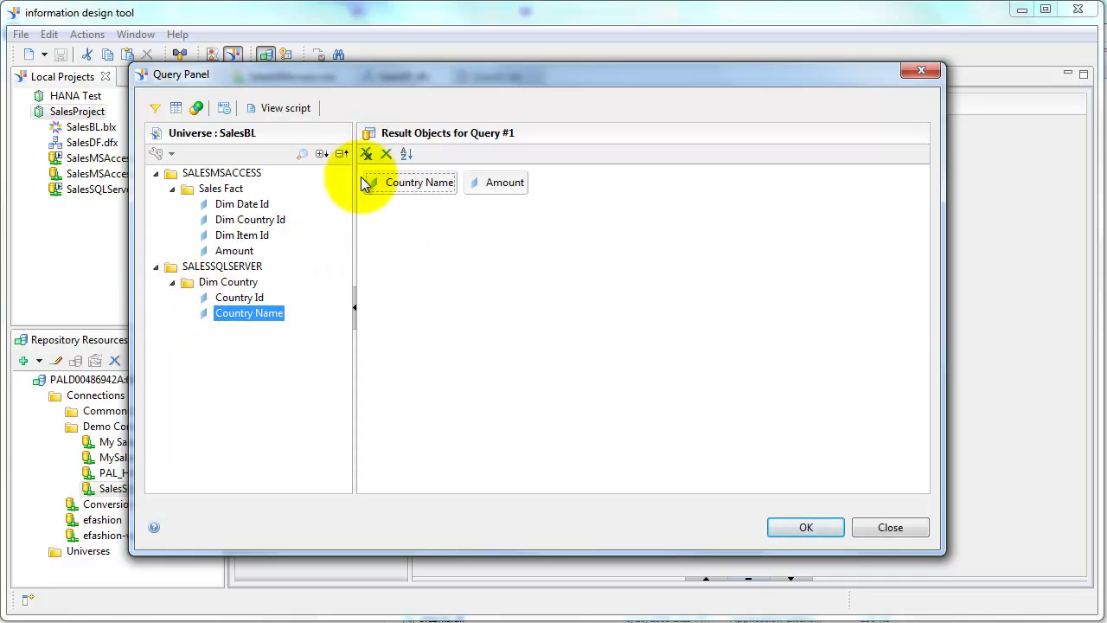
left_click(804, 528)
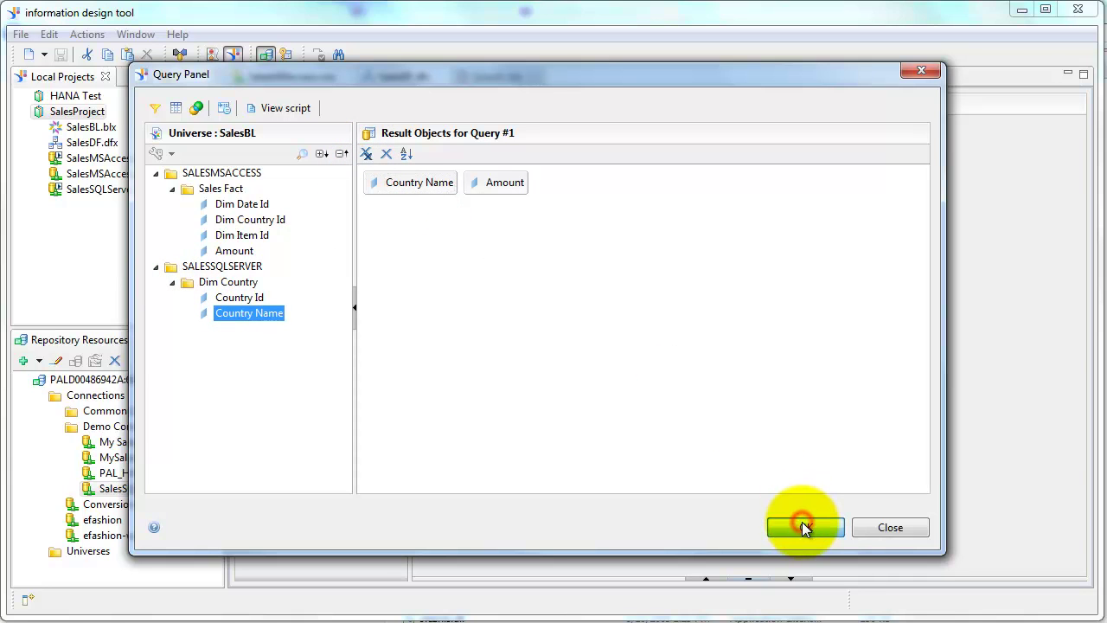
left_click(805, 527)
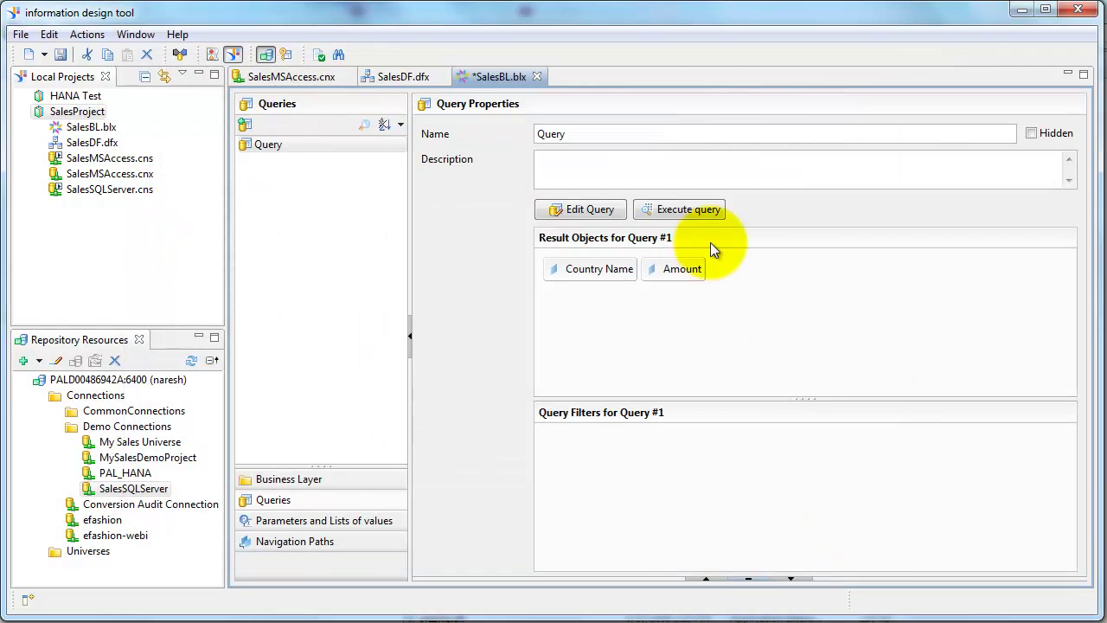
Execute the Country Name and Amount query to preview its 13 result rows
left_click(686, 213)
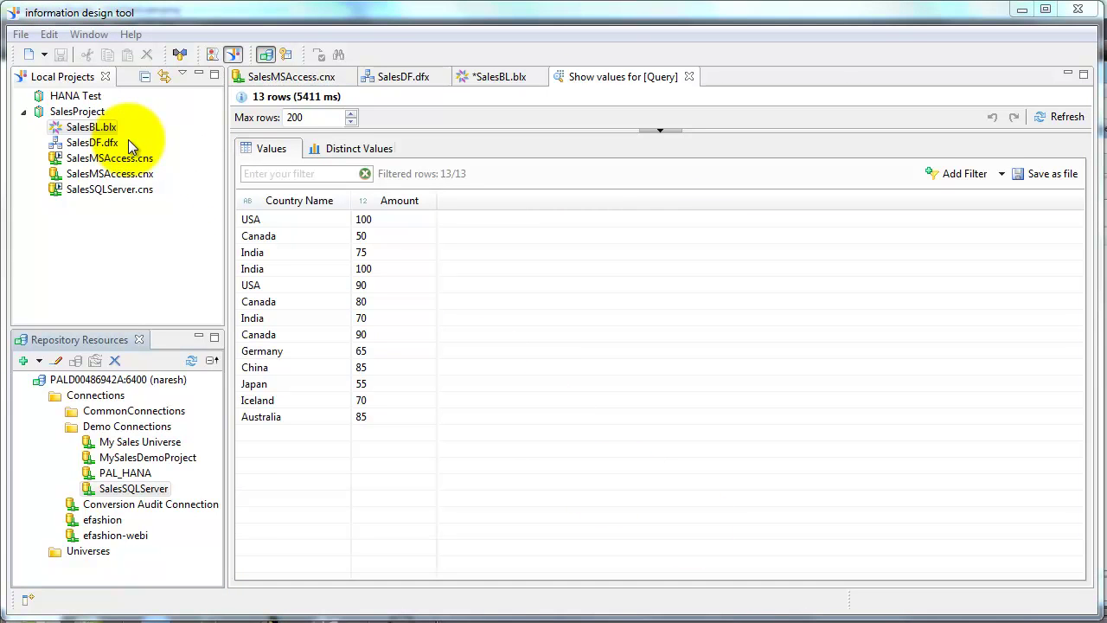
left_click(108, 130)
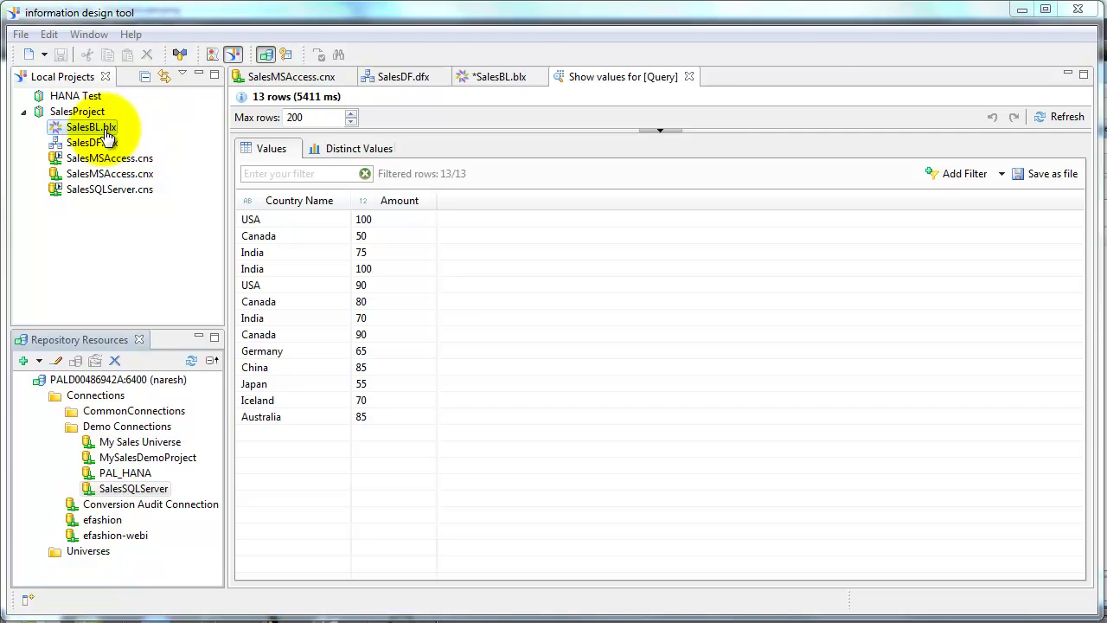
Publish SalesBL.blx to the repository's Demo Universes folder and close the success confirmation
right_click(104, 131)
mouse_move(152, 390)
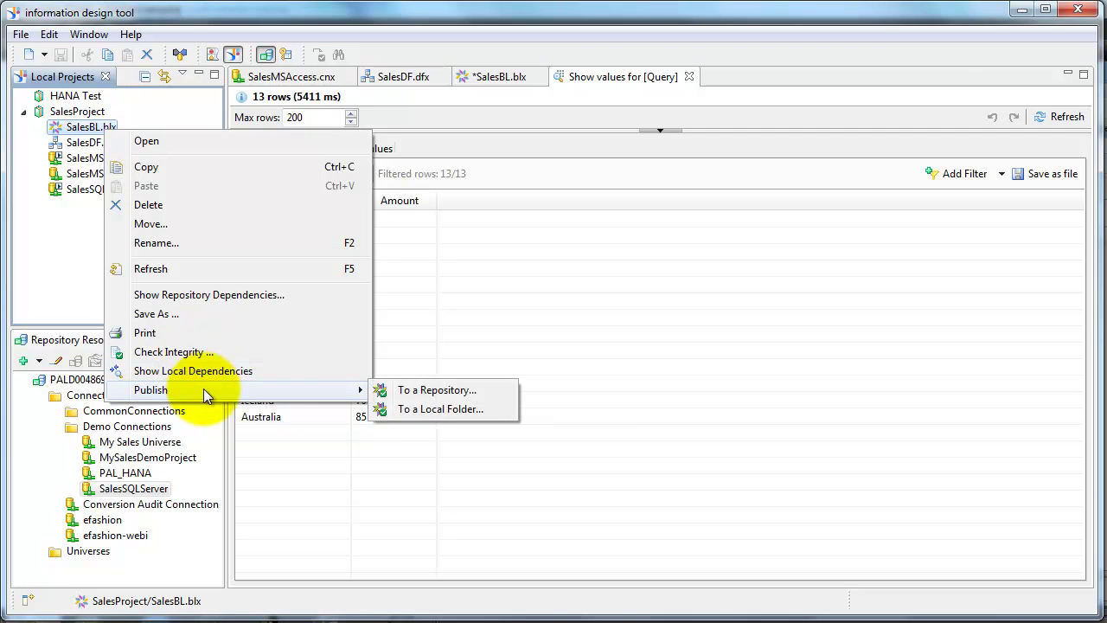
left_click(430, 390)
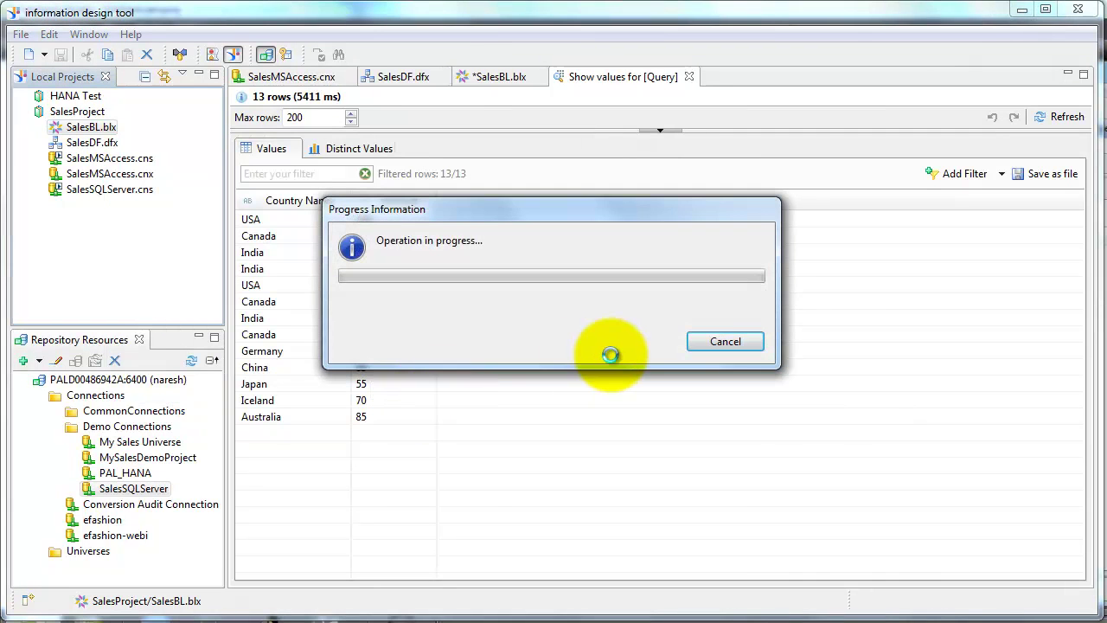
left_click(564, 406)
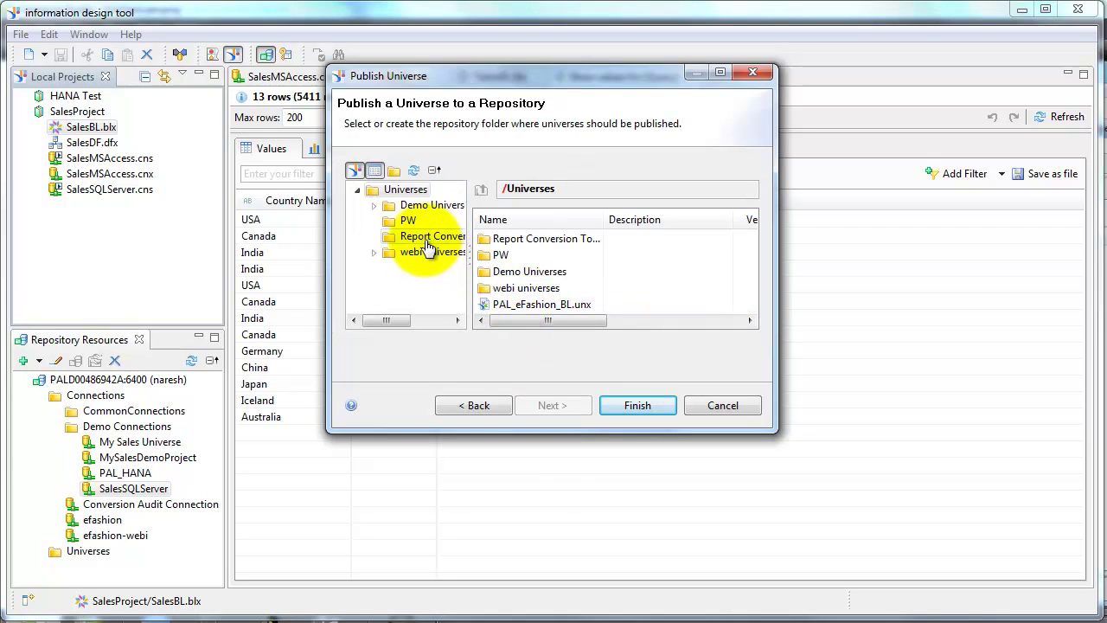
left_click(420, 206)
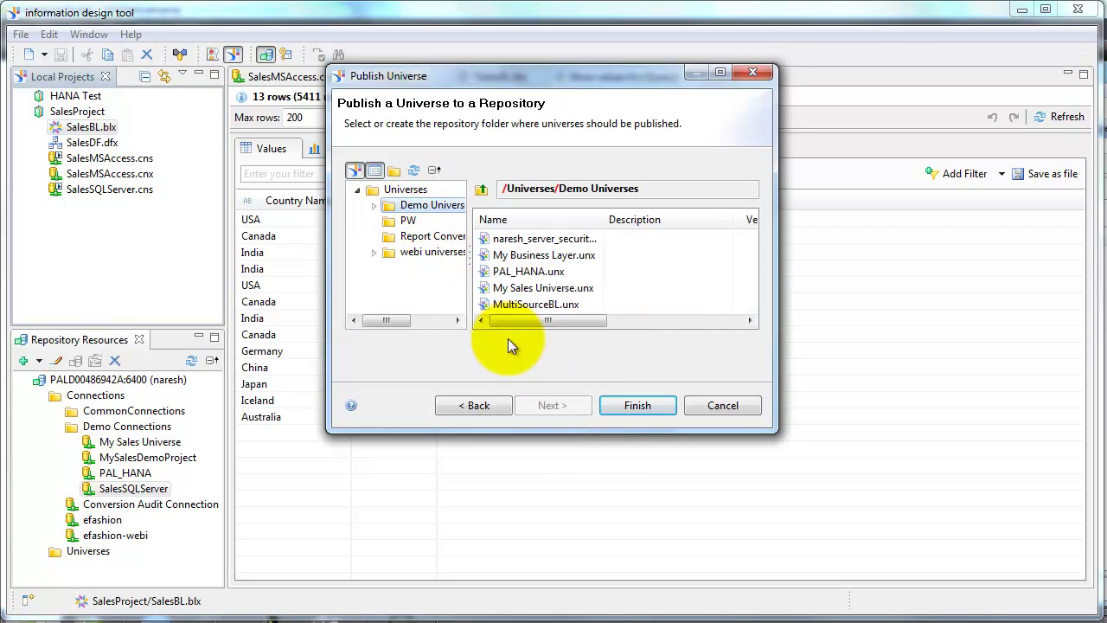
left_click(628, 407)
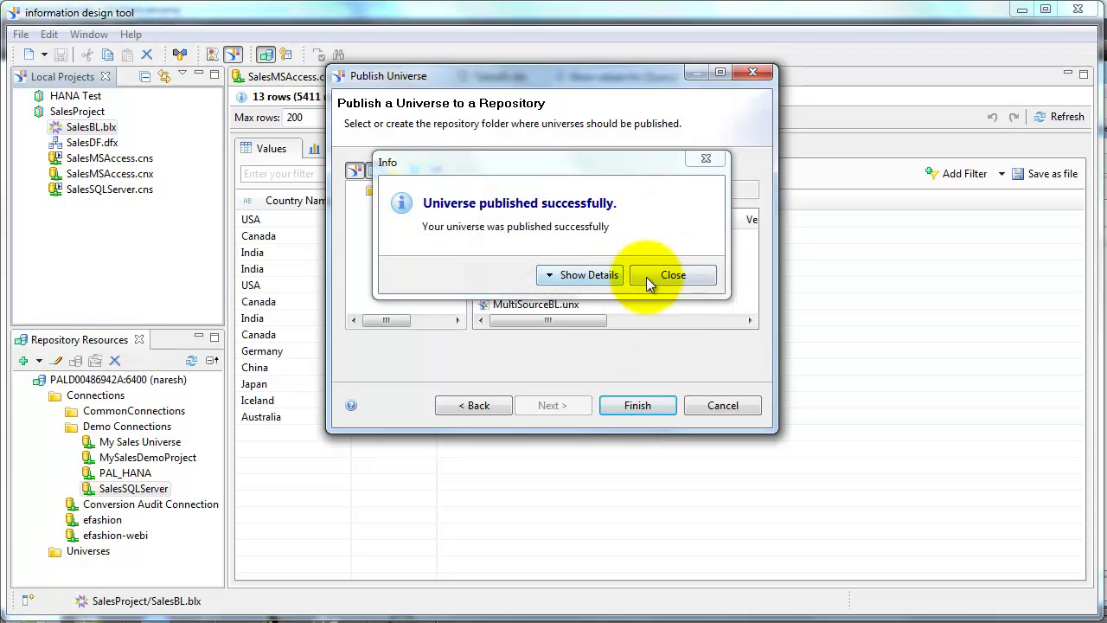
left_click(647, 277)
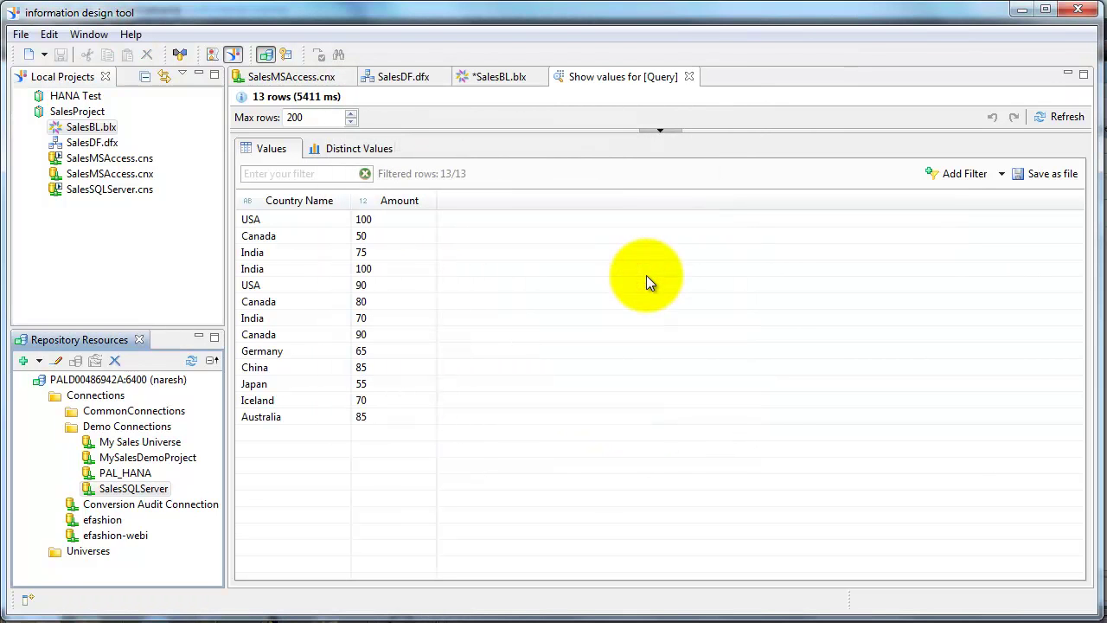